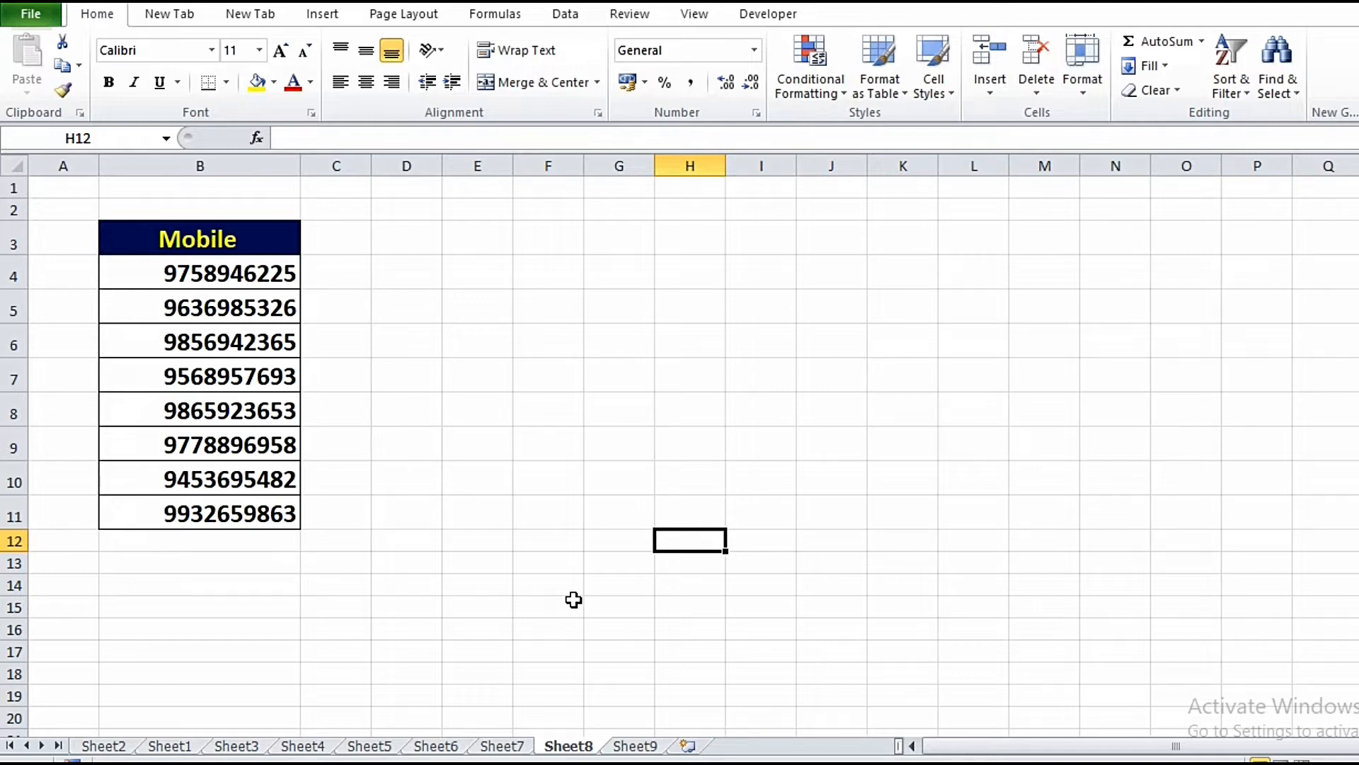
{"action": "left_click", "coordinate": [563, 586]}
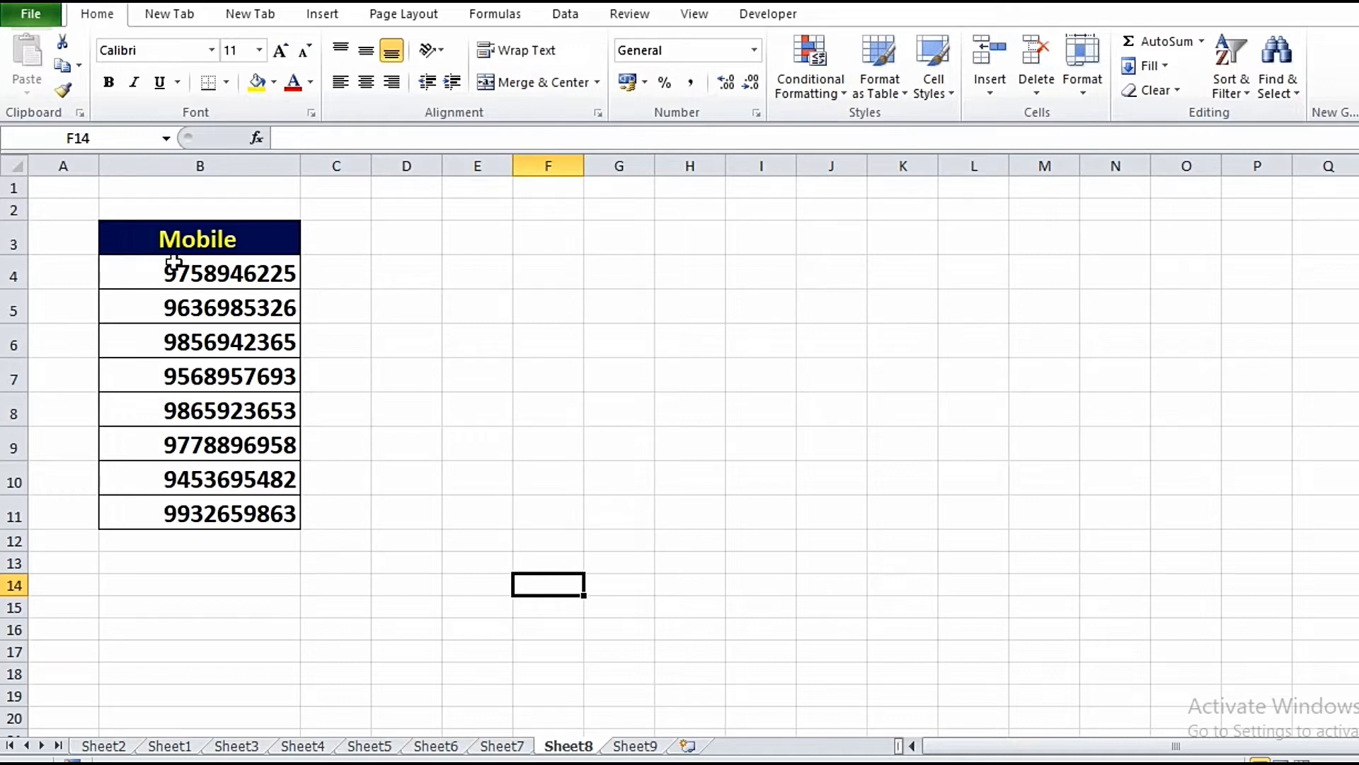
{"action": "key", "text": "Up"}
{"action": "key", "text": "Up"}
{"action": "key", "text": "Up"}
{"action": "key", "text": "Up"}
{"action": "key", "text": "Up"}
{"action": "key", "text": "Up"}
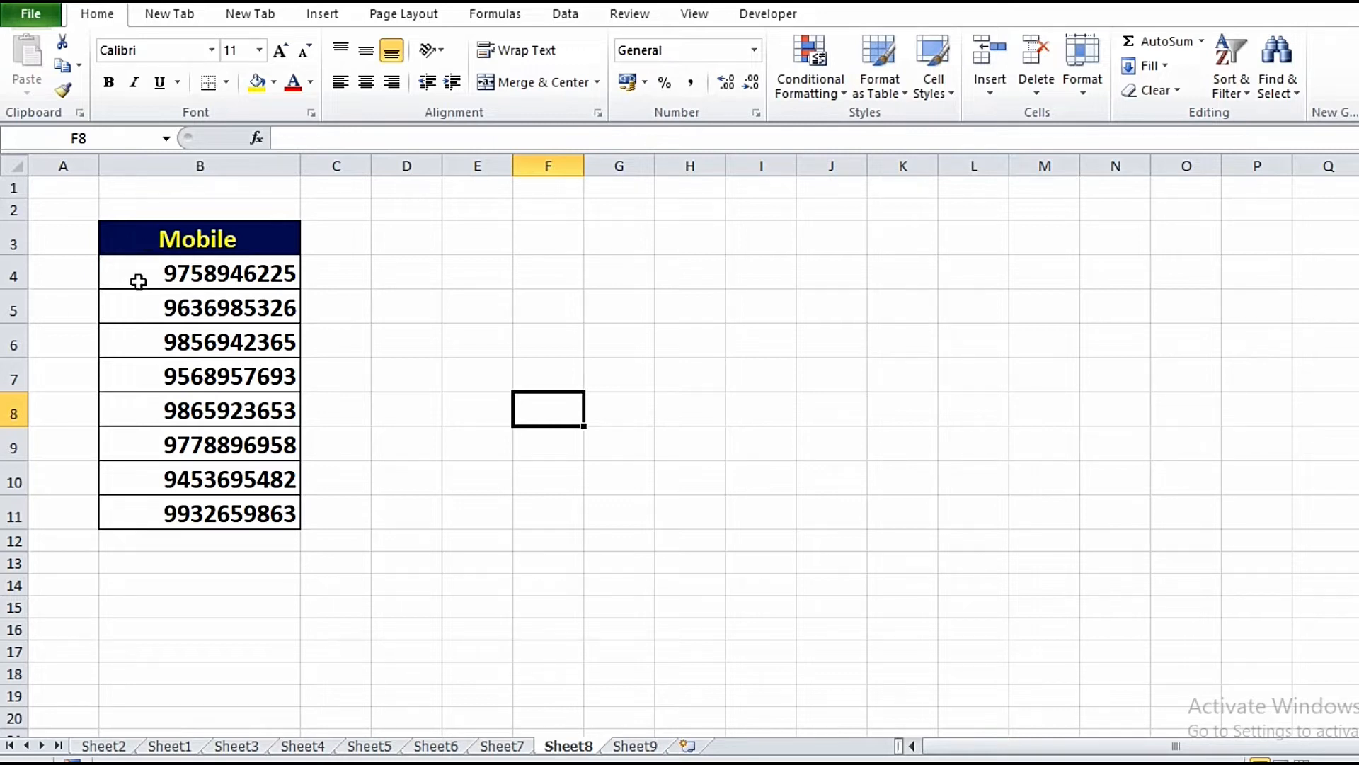
{"action": "left_click_drag", "start_coordinate": [134, 279], "coordinate": [152, 503]}
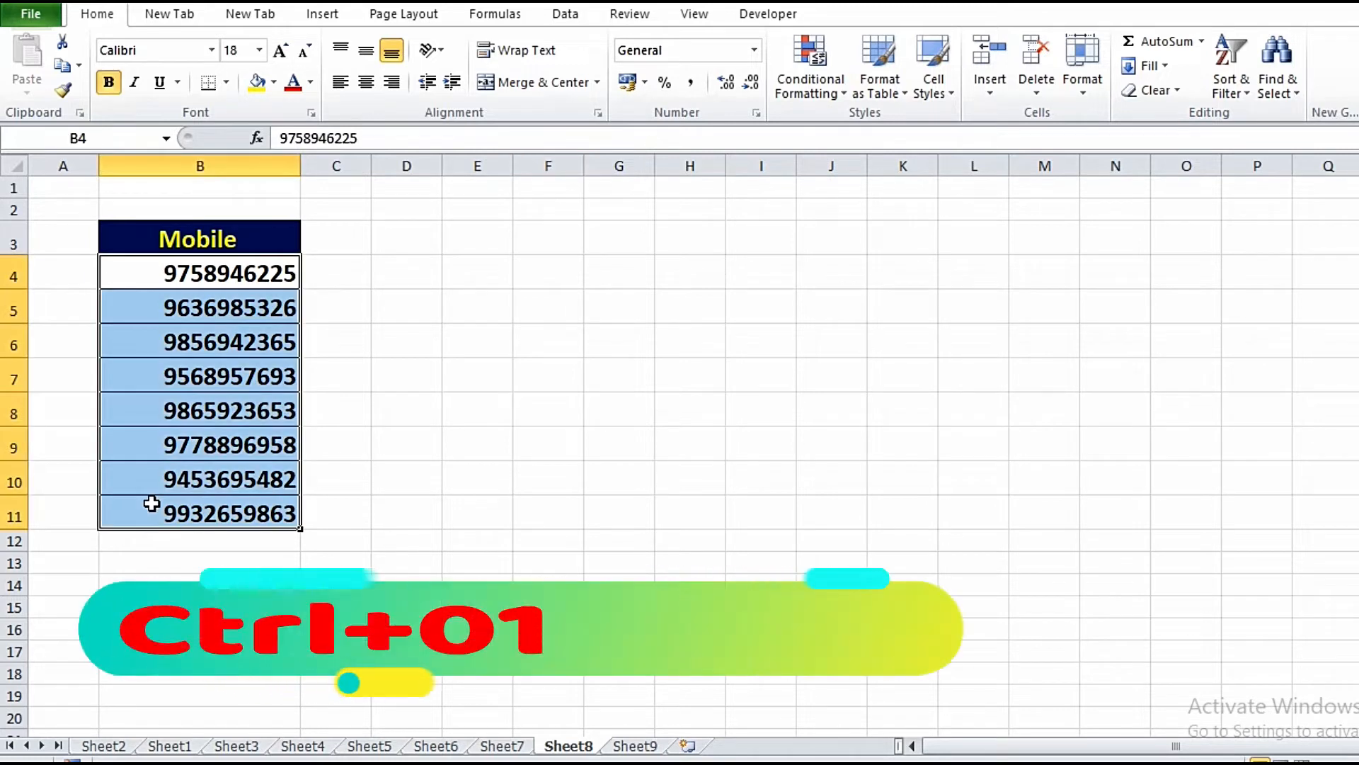
{"action": "key", "text": "ctrl+1"}
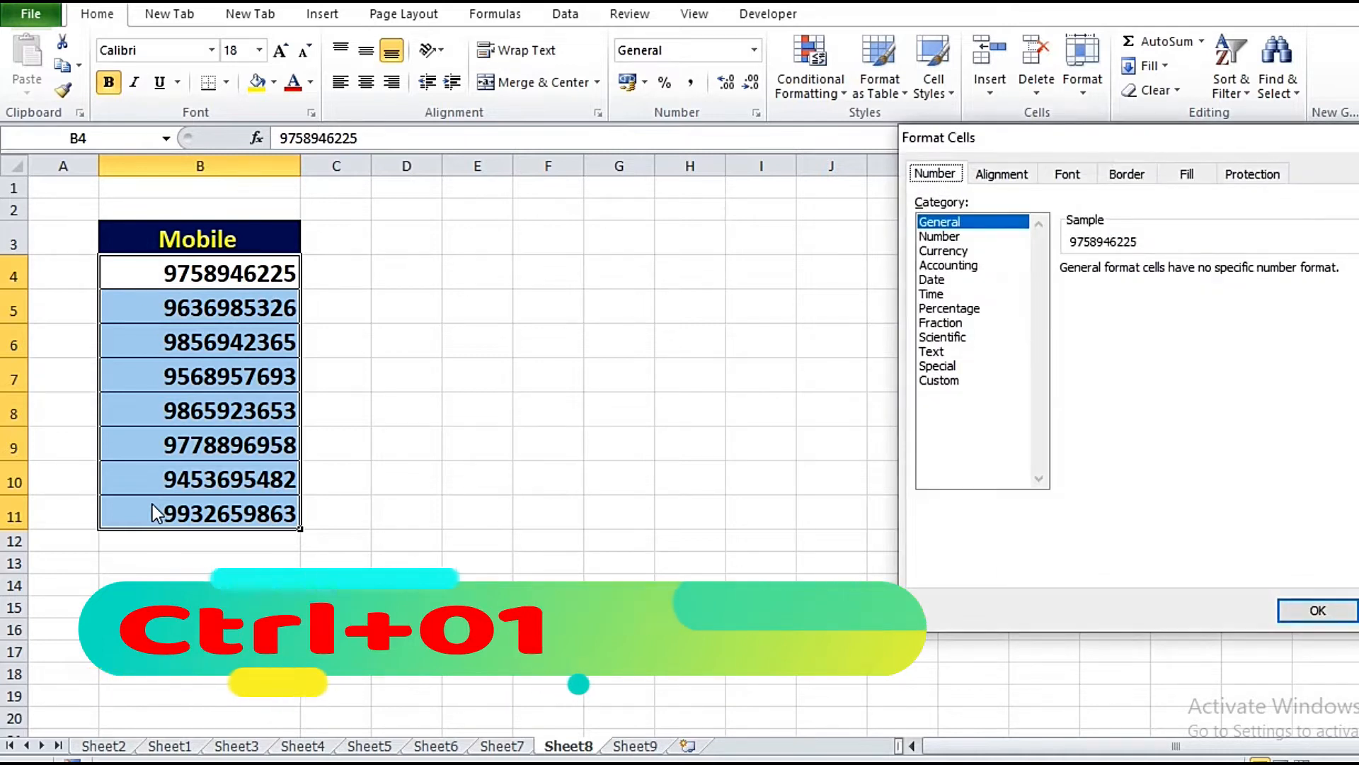
{"action": "left_click", "coordinate": [941, 381]}
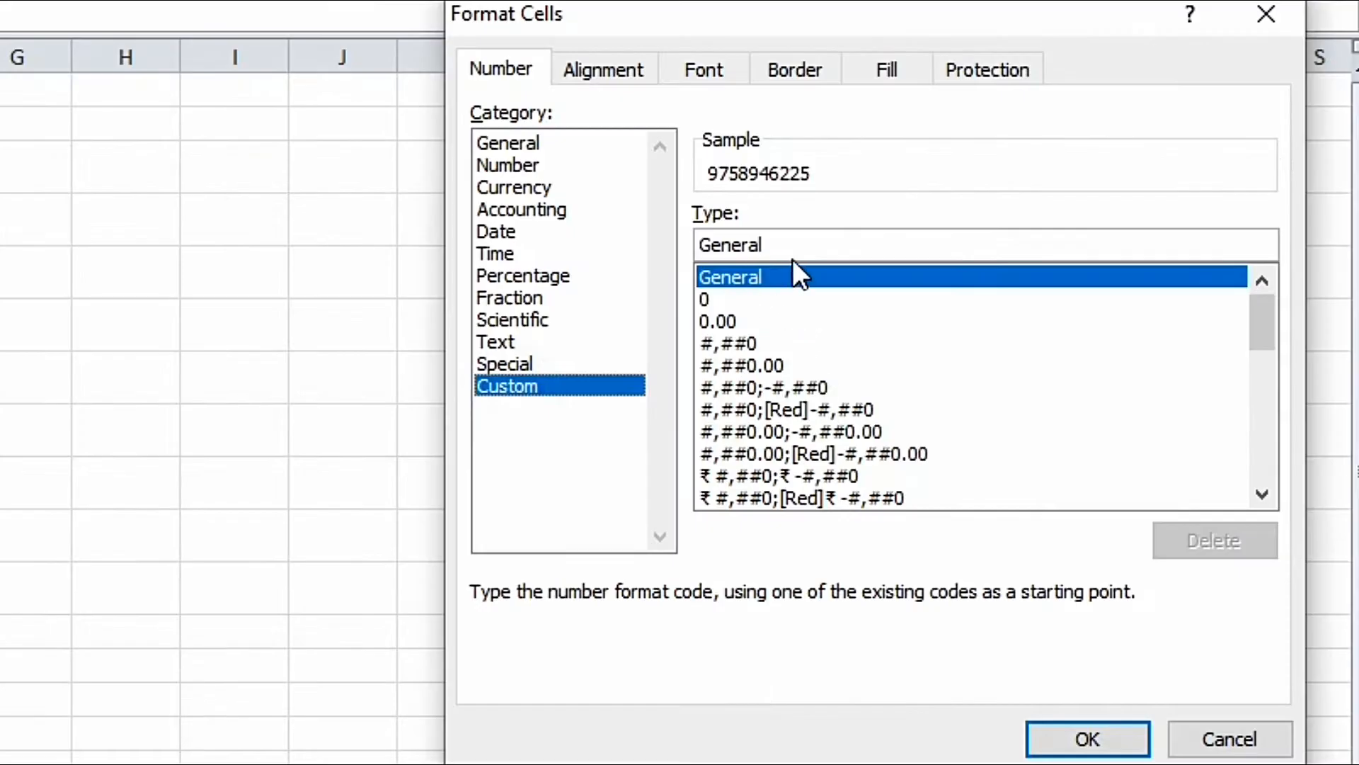
{"action": "left_click", "coordinate": [777, 243]}
{"action": "key", "text": "BackSpace"}
{"action": "key", "text": "BackSpace"}
{"action": "key", "text": "BackSpace"}
{"action": "key", "text": "BackSpace"}
{"action": "key", "text": "BackSpace"}
{"action": "key", "text": "BackSpace"}
{"action": "key", "text": "BackSpace"}
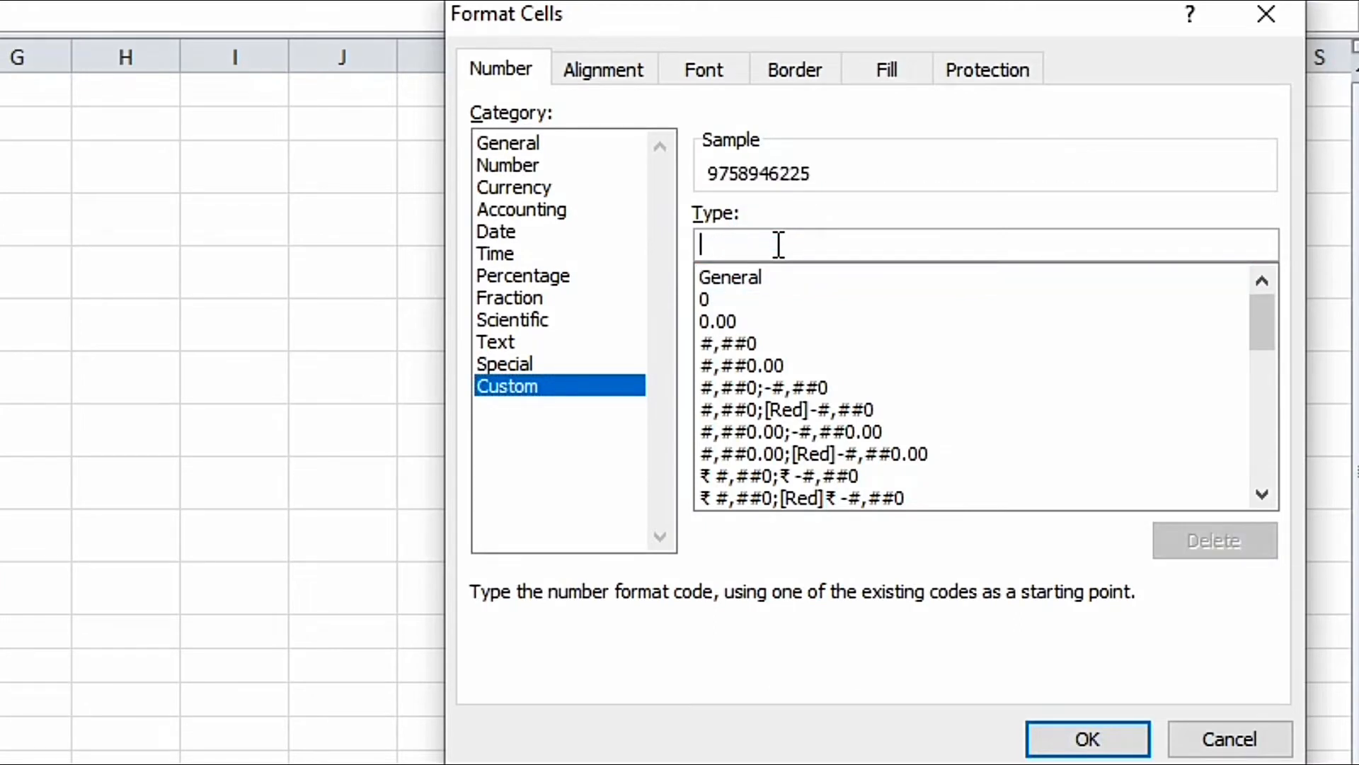
{"action": "type", "text": "+91"}
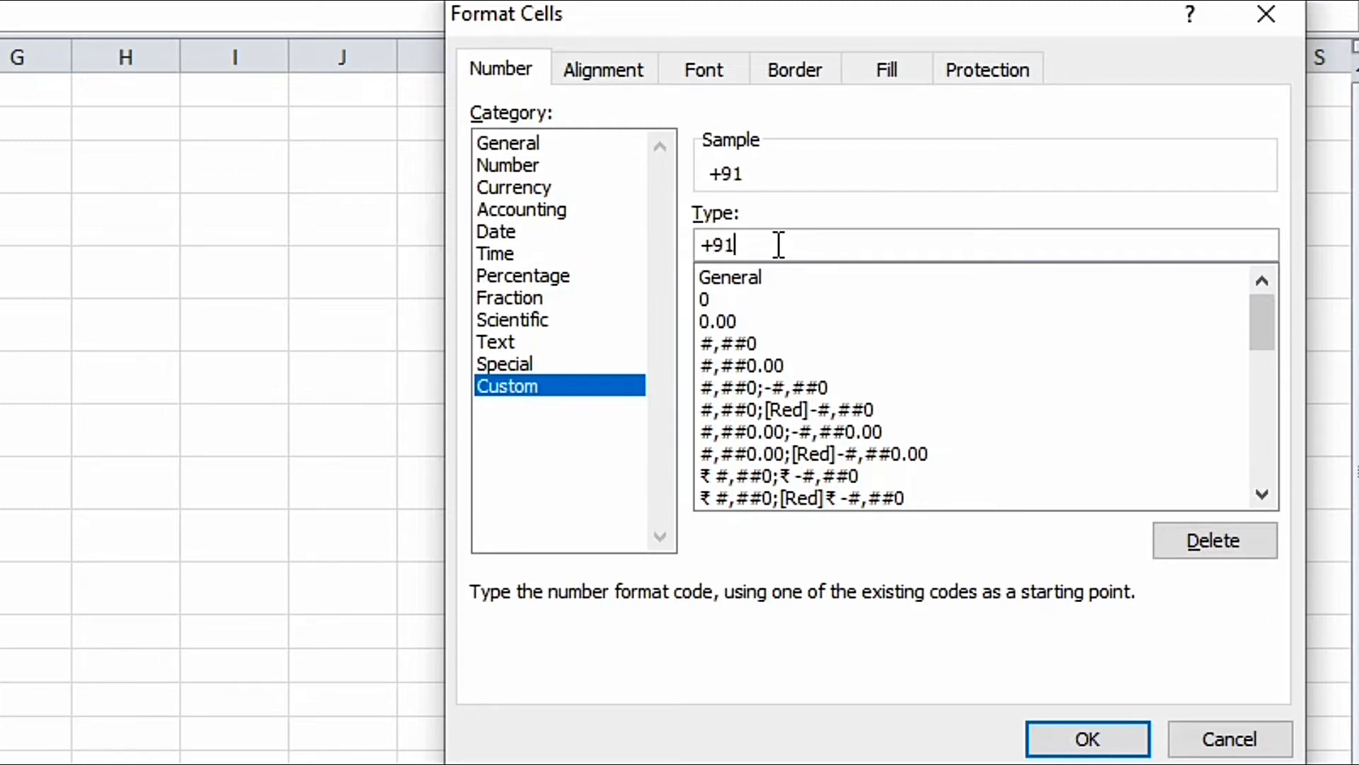
{"action": "type", "text": "000000"}
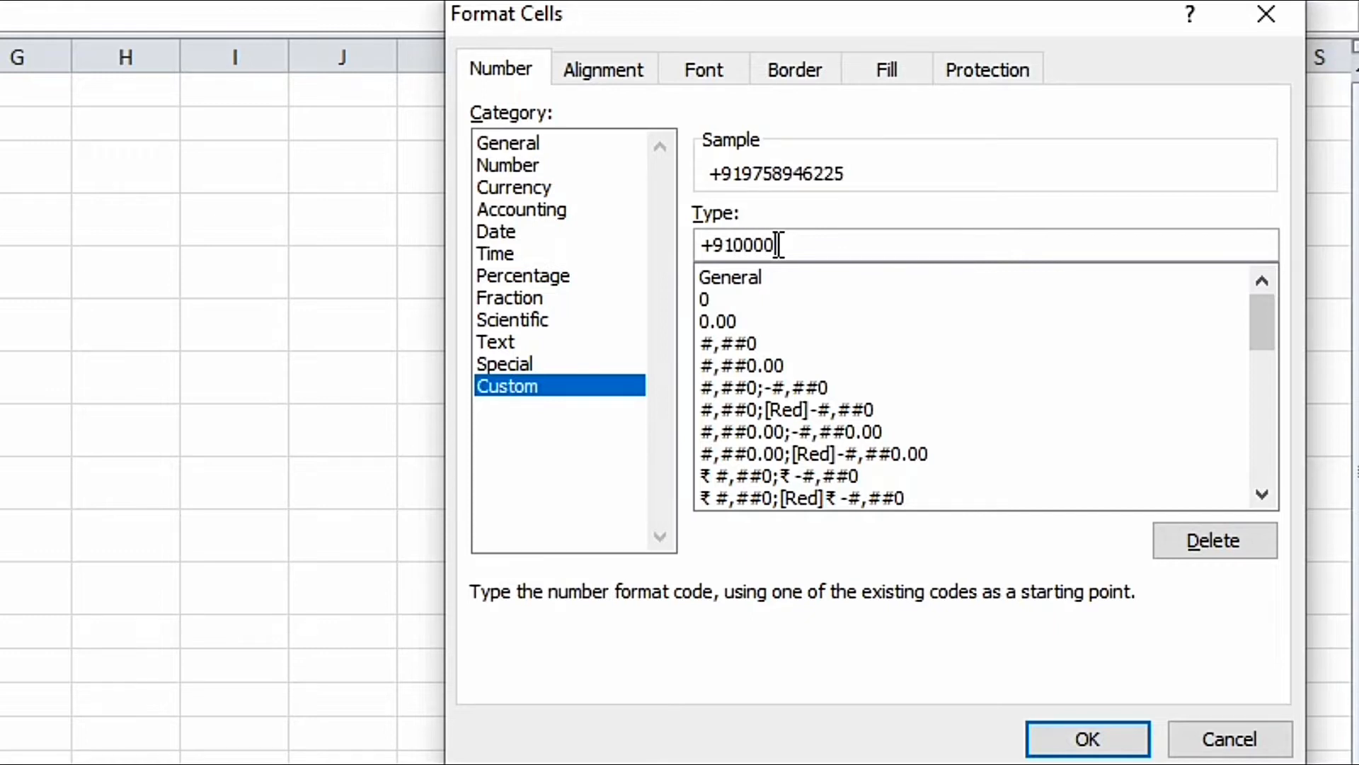
{"action": "type", "text": "0000"}
{"action": "left_click", "coordinate": [1087, 739]}
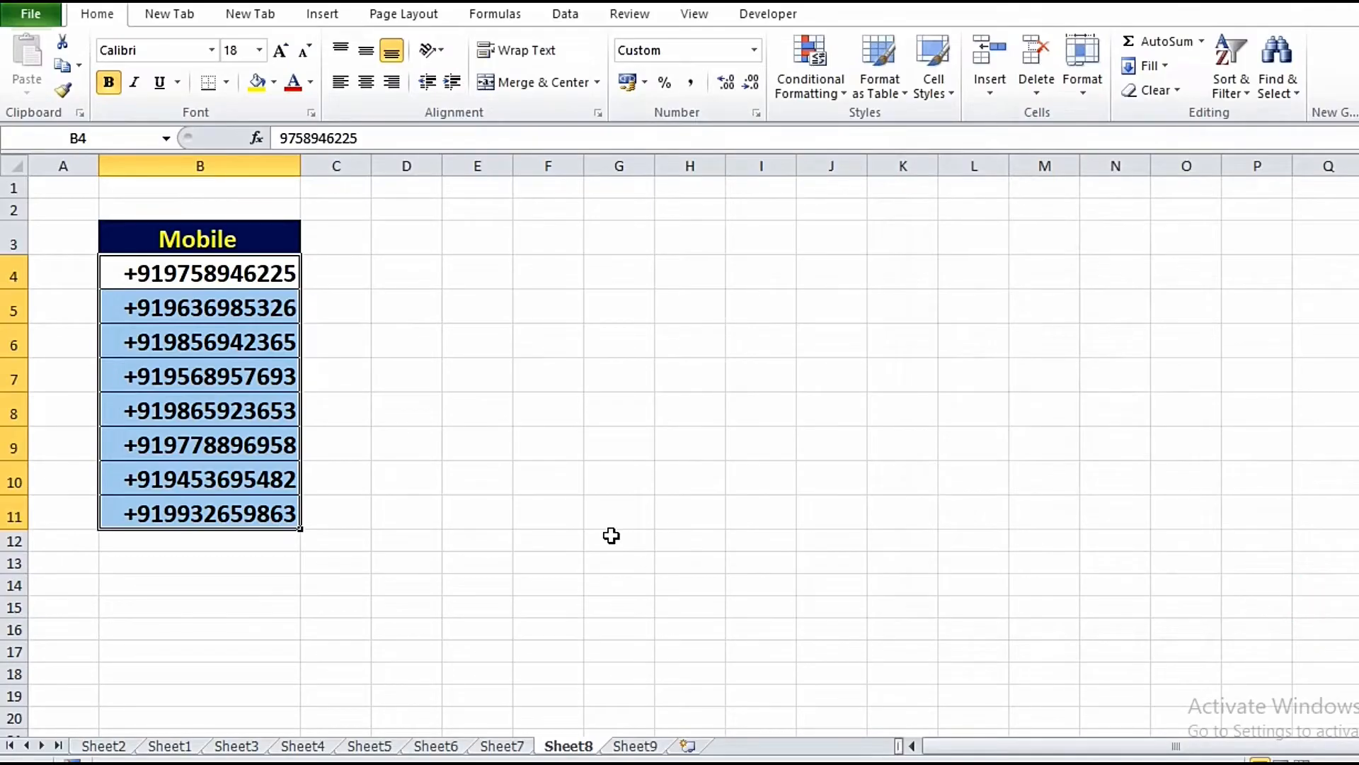
{"action": "left_click", "coordinate": [611, 536]}
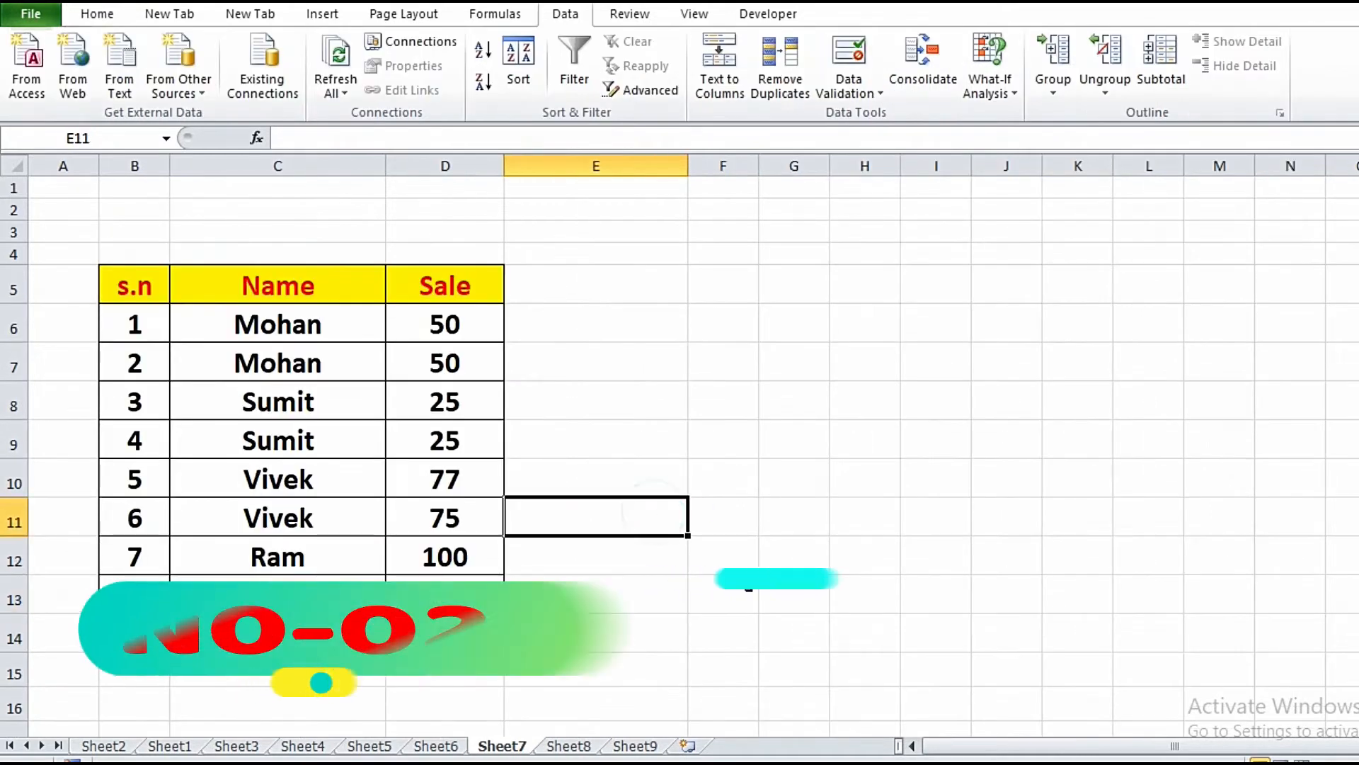
{"action": "left_click", "coordinate": [723, 637]}
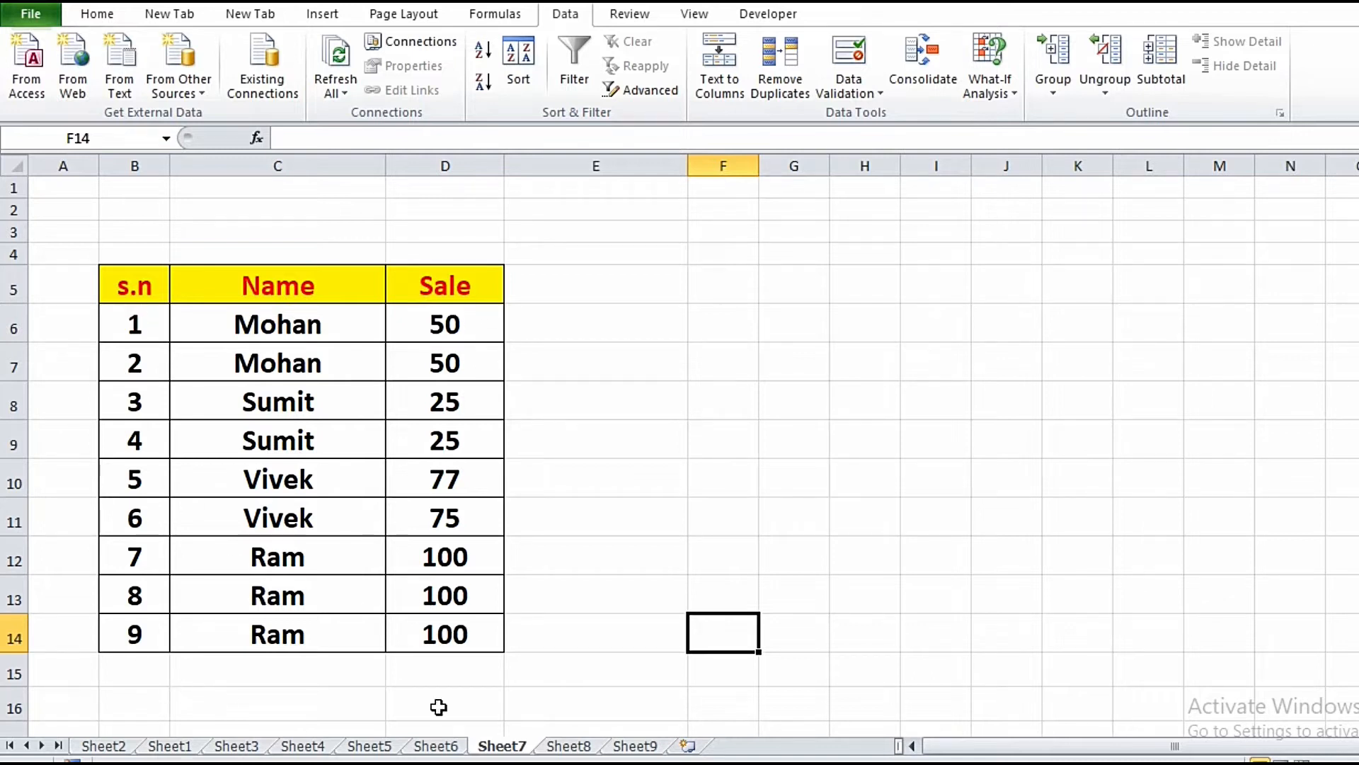
{"action": "left_click", "coordinate": [586, 490]}
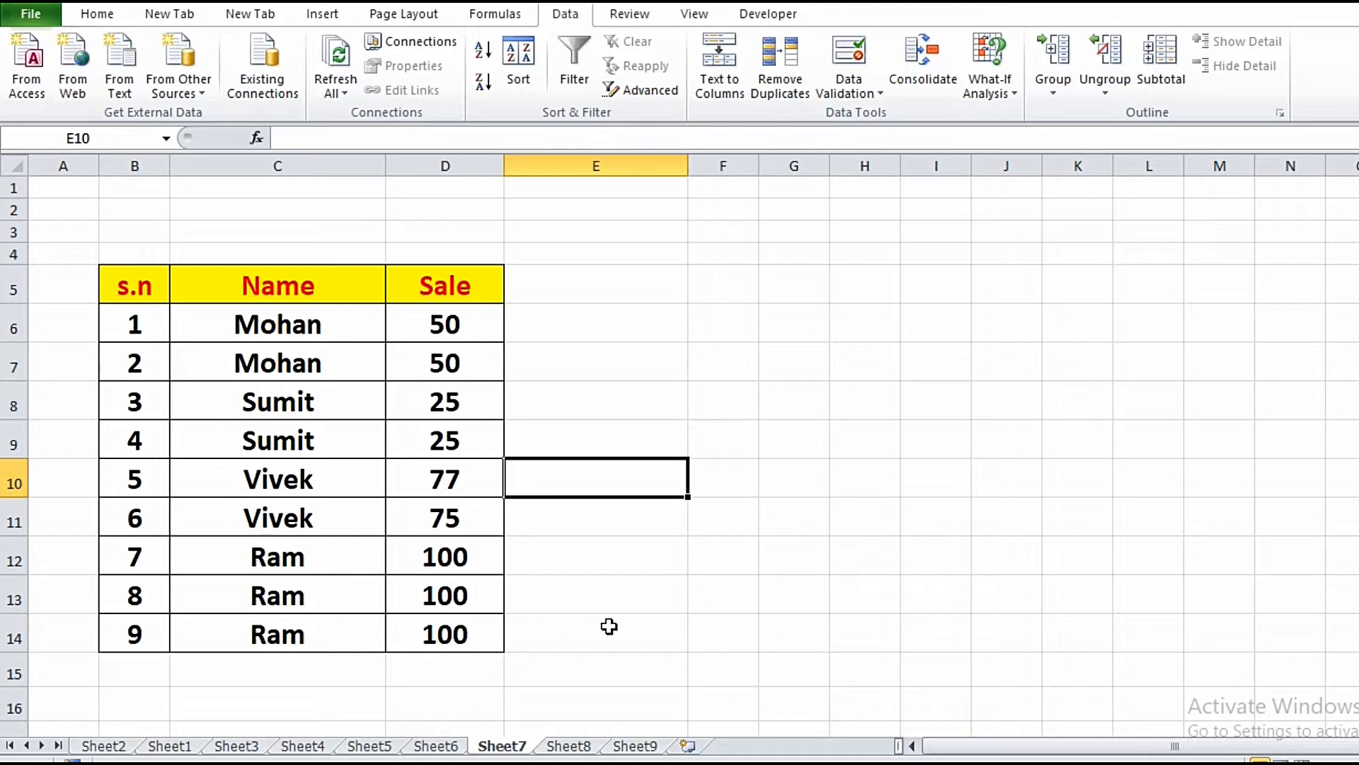
- Remove duplicate rows from the sales table on Sheet7, comparing only the Name column, and undo the removal
{"action": "left_click", "coordinate": [251, 482]}
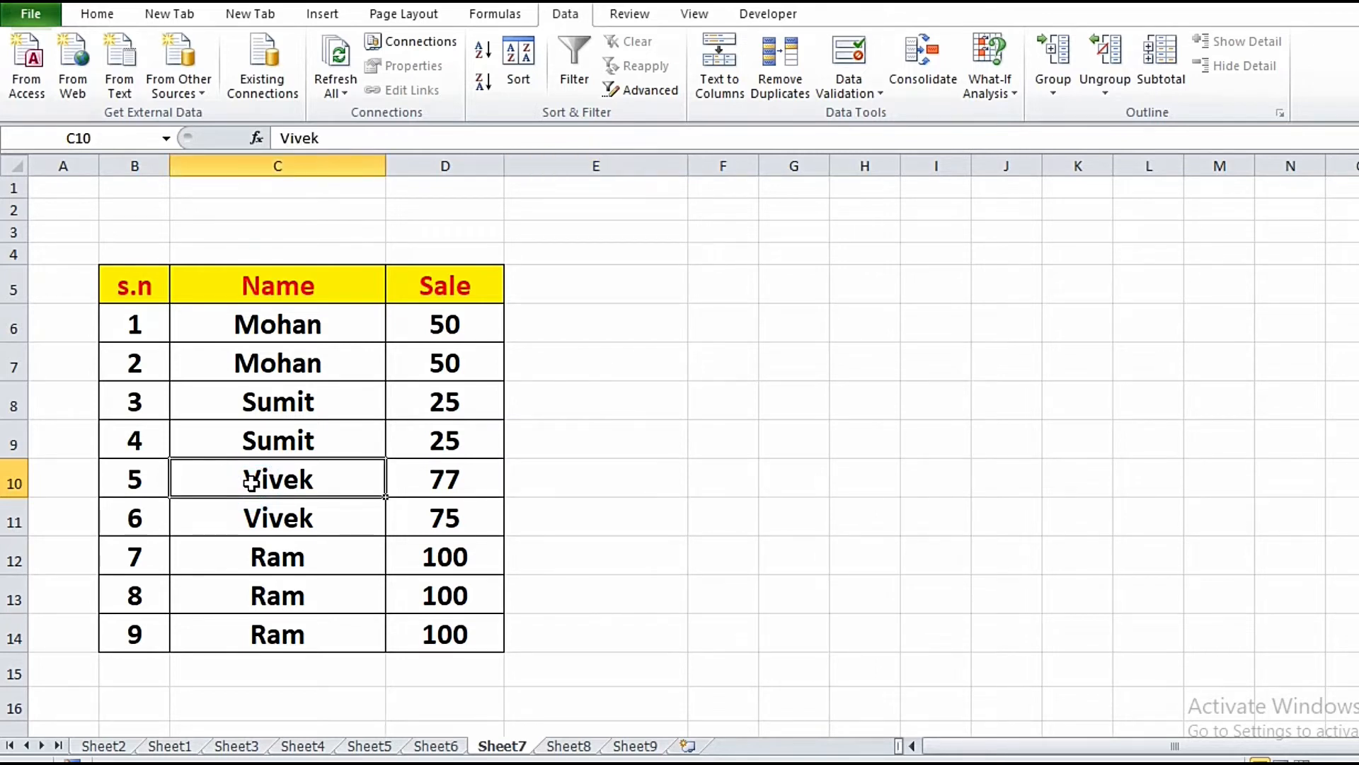
{"action": "key", "text": "ctrl+a"}
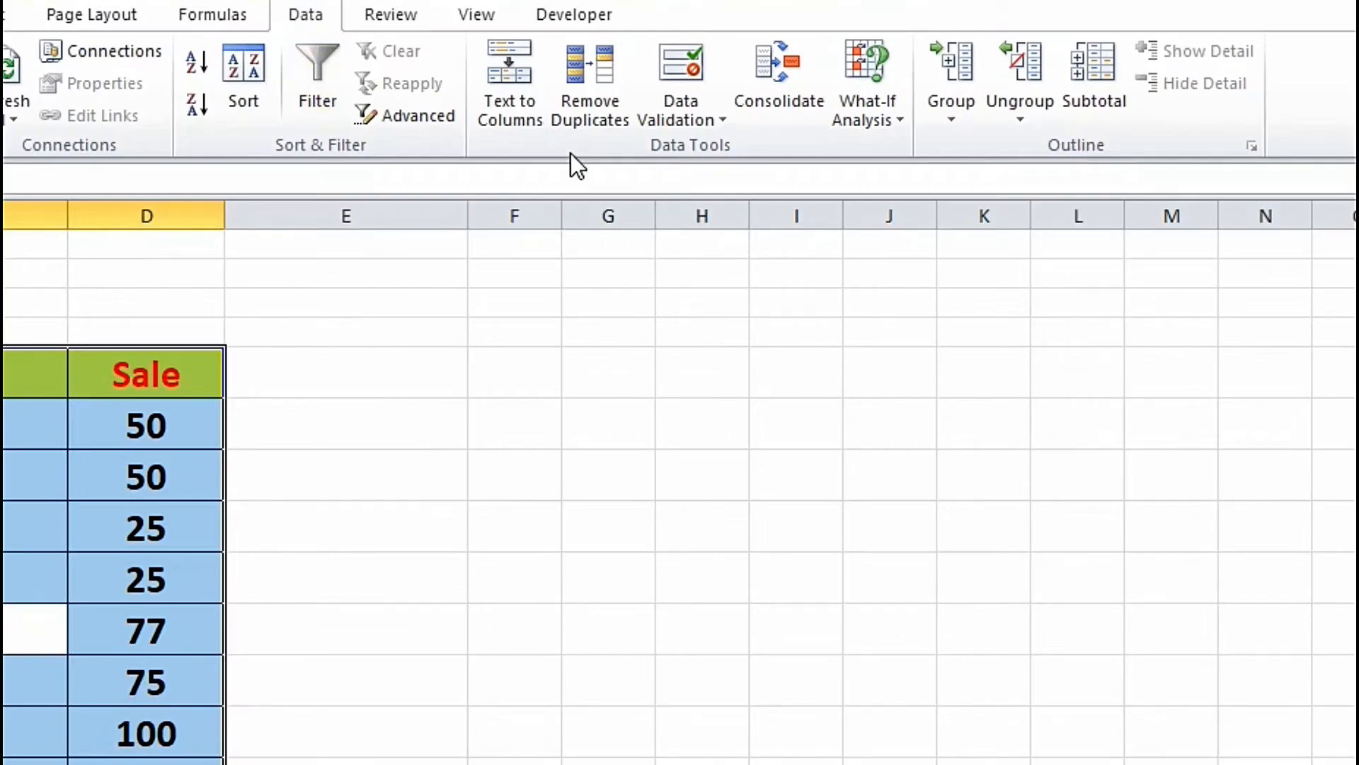
{"action": "left_click", "coordinate": [584, 116]}
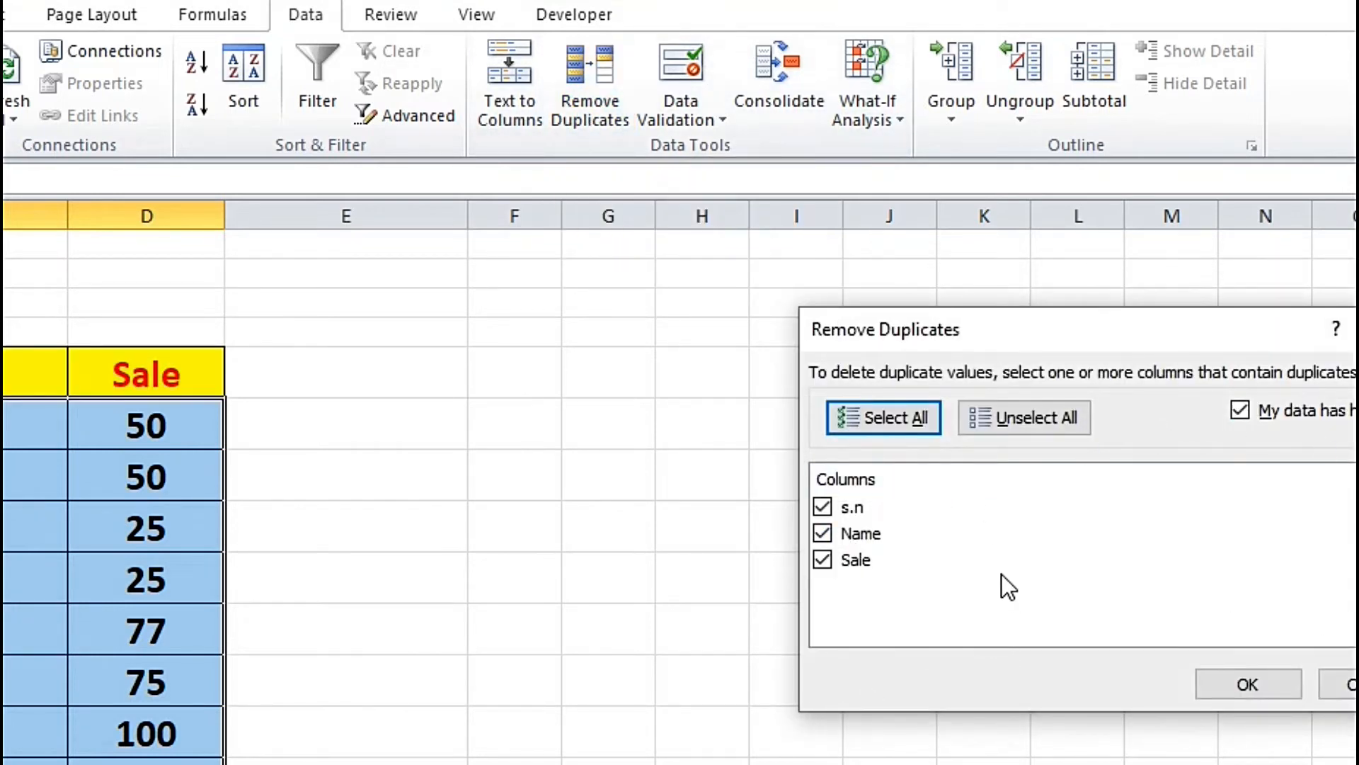
{"action": "left_click", "coordinate": [822, 507]}
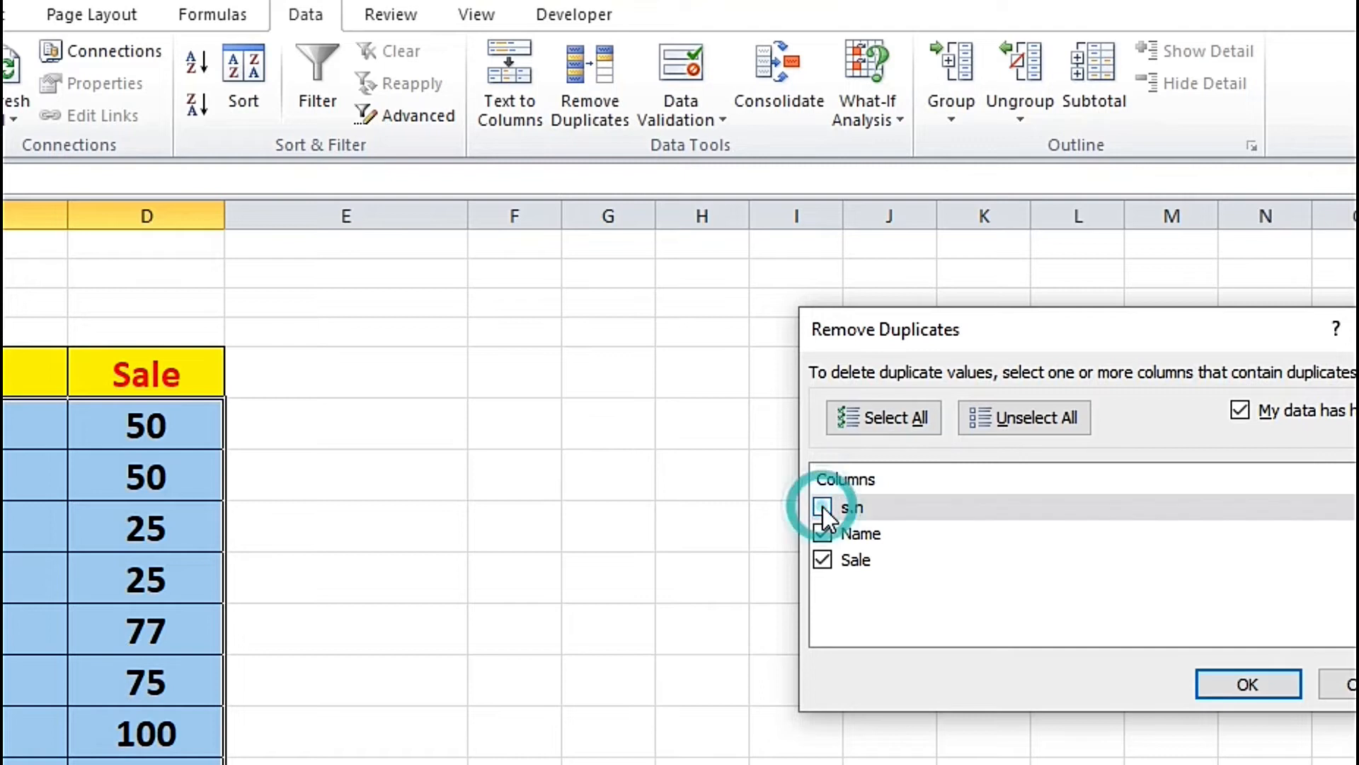
{"action": "left_click", "coordinate": [823, 560]}
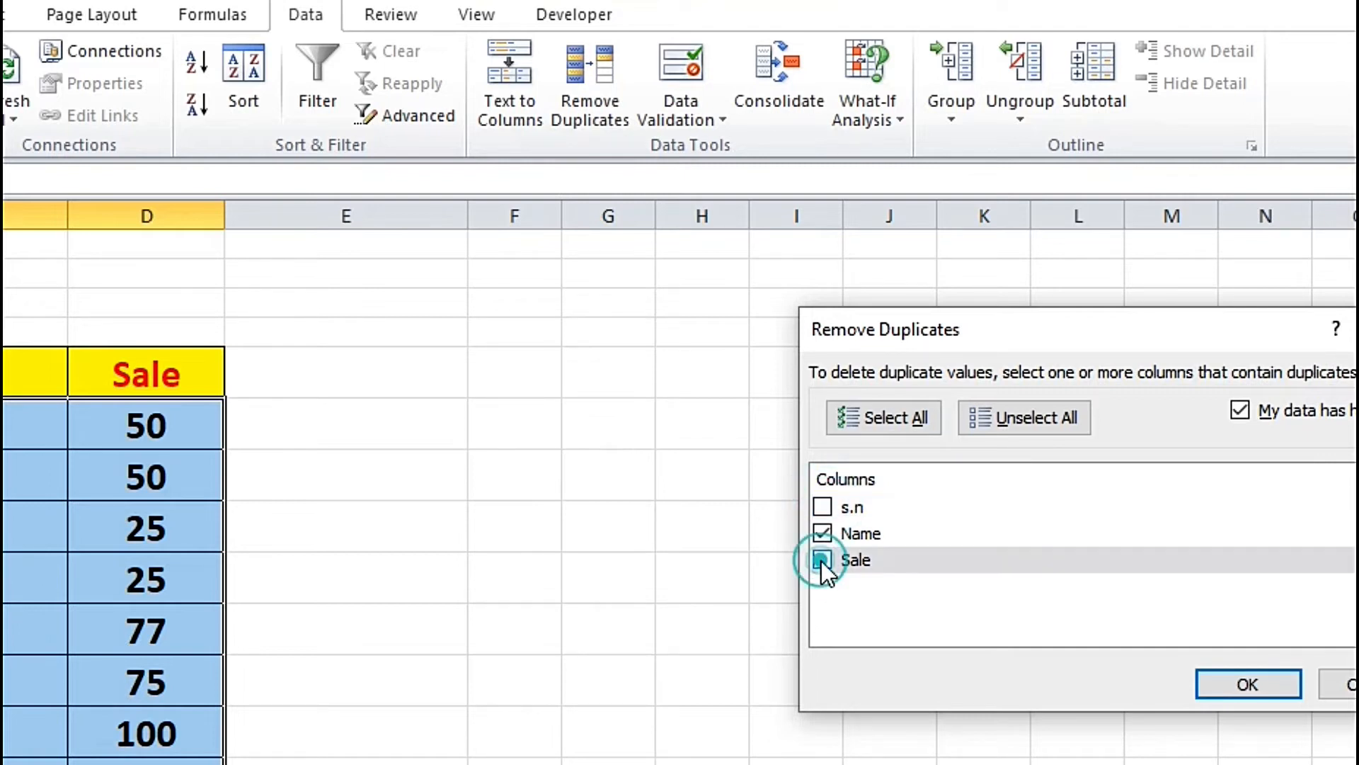
{"action": "left_click", "coordinate": [1249, 684]}
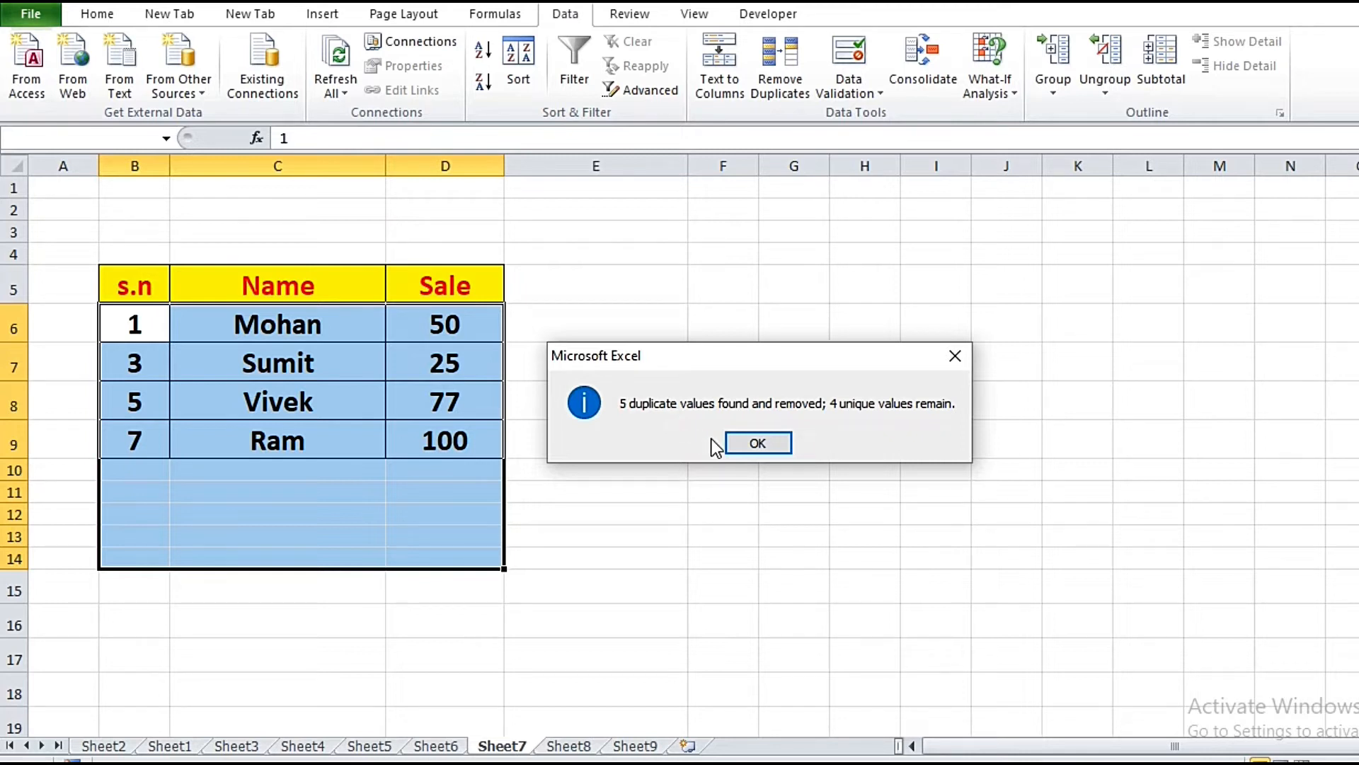
{"action": "left_click", "coordinate": [751, 444]}
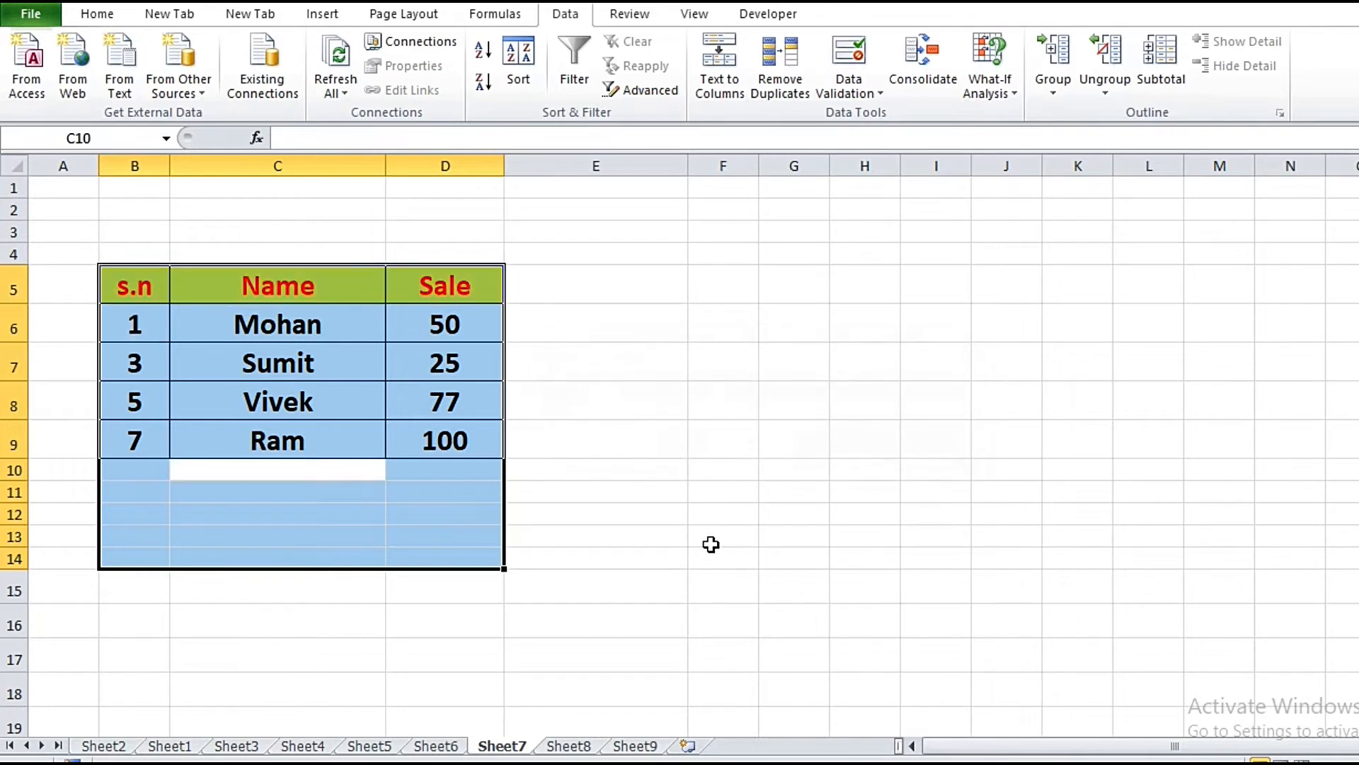
{"action": "key", "text": "ctrl+z"}
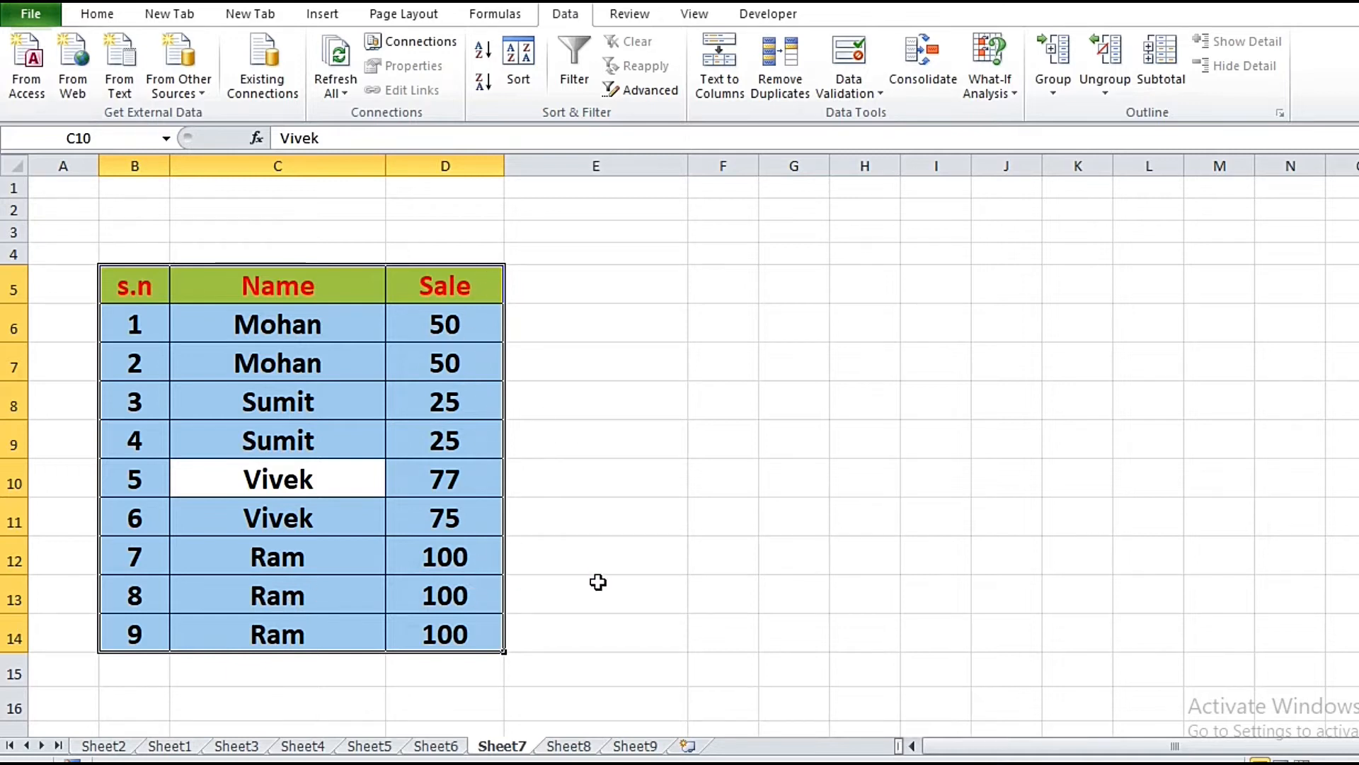
{"action": "left_click", "coordinate": [608, 553]}
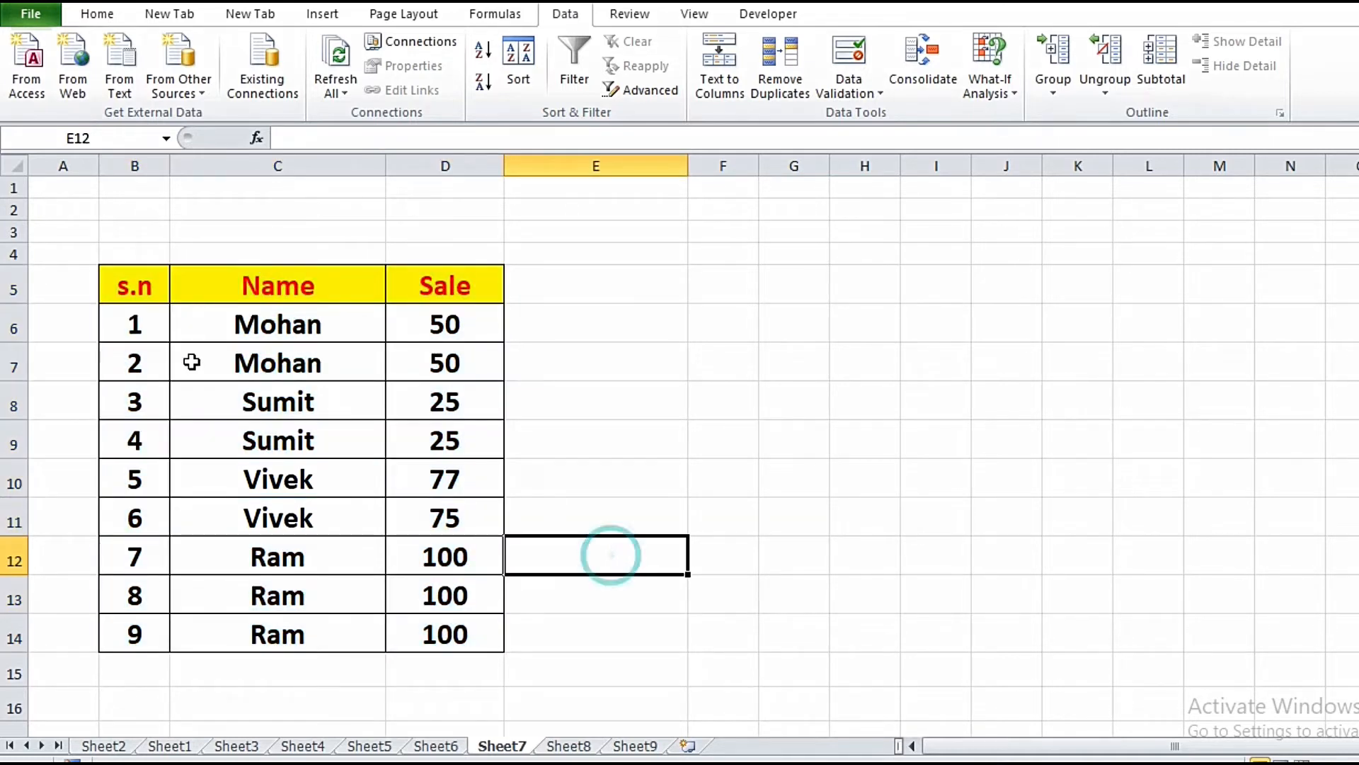
- Remove duplicate rows from the sales table, comparing only the Sale column, and undo the removal
{"action": "left_click", "coordinate": [302, 481]}
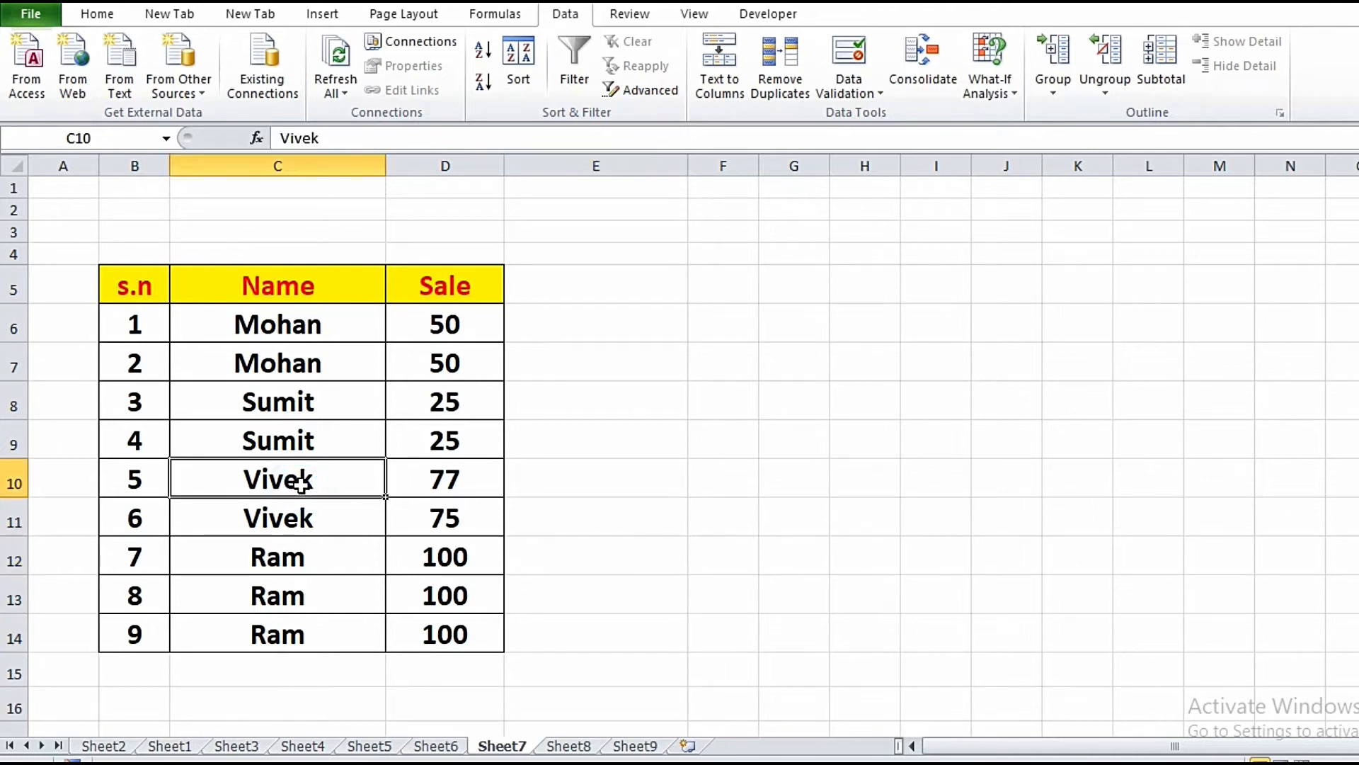
{"action": "key", "text": "ctrl+a"}
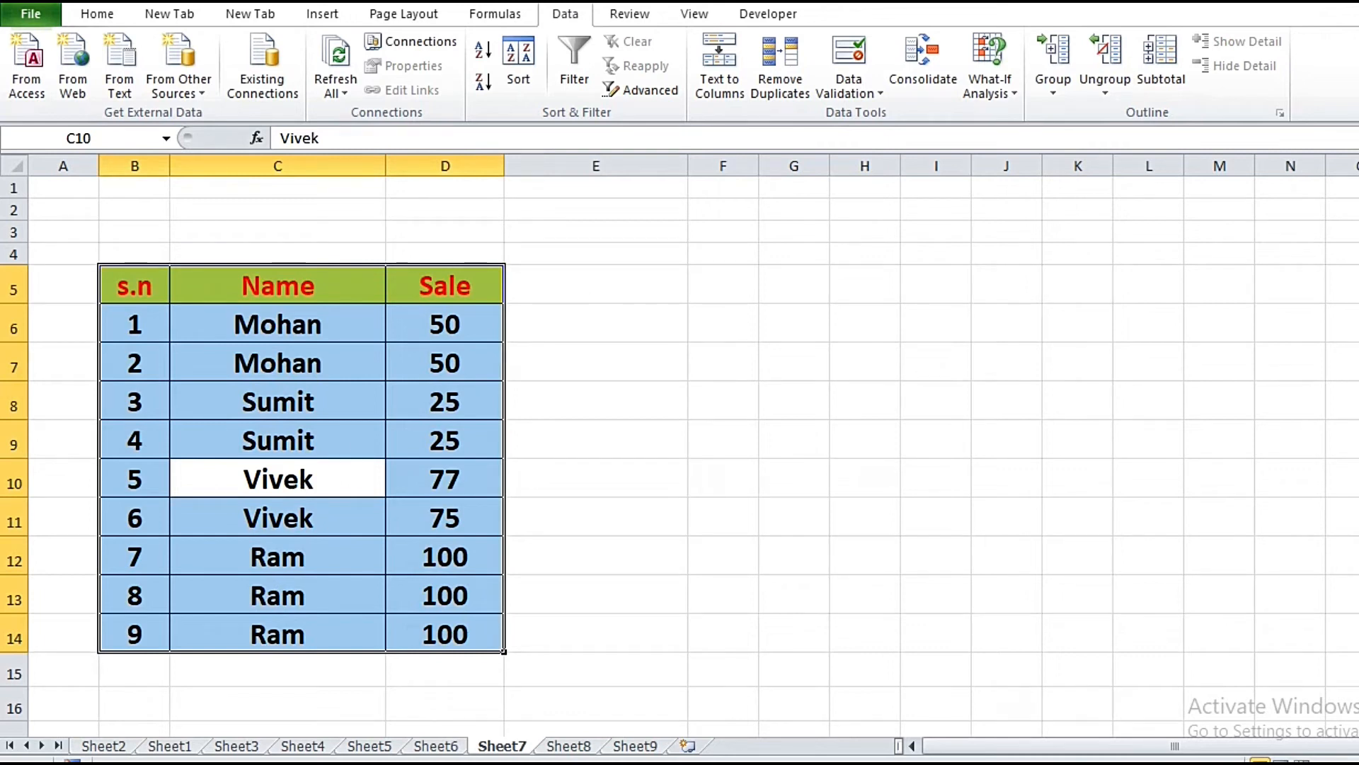
{"action": "left_click", "coordinate": [785, 90]}
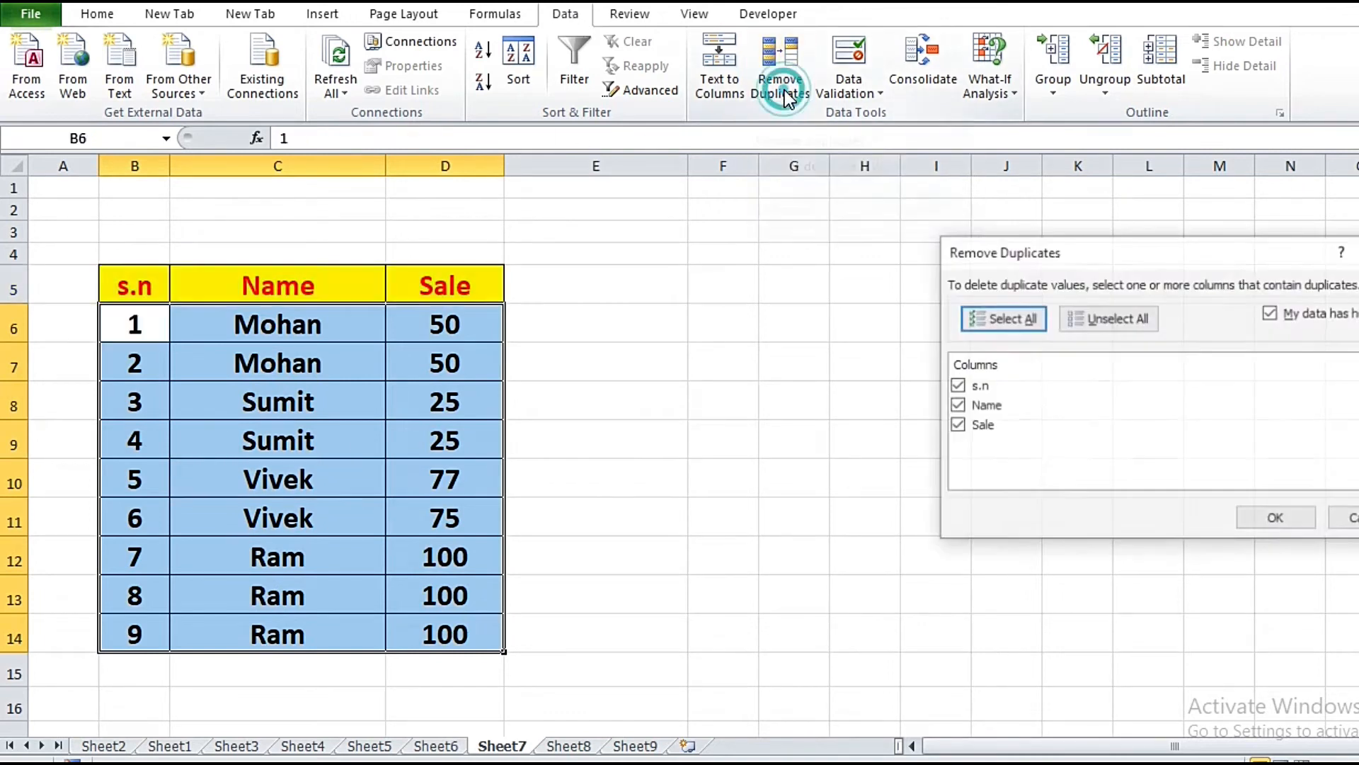
{"action": "left_click", "coordinate": [957, 386]}
{"action": "left_click", "coordinate": [955, 405]}
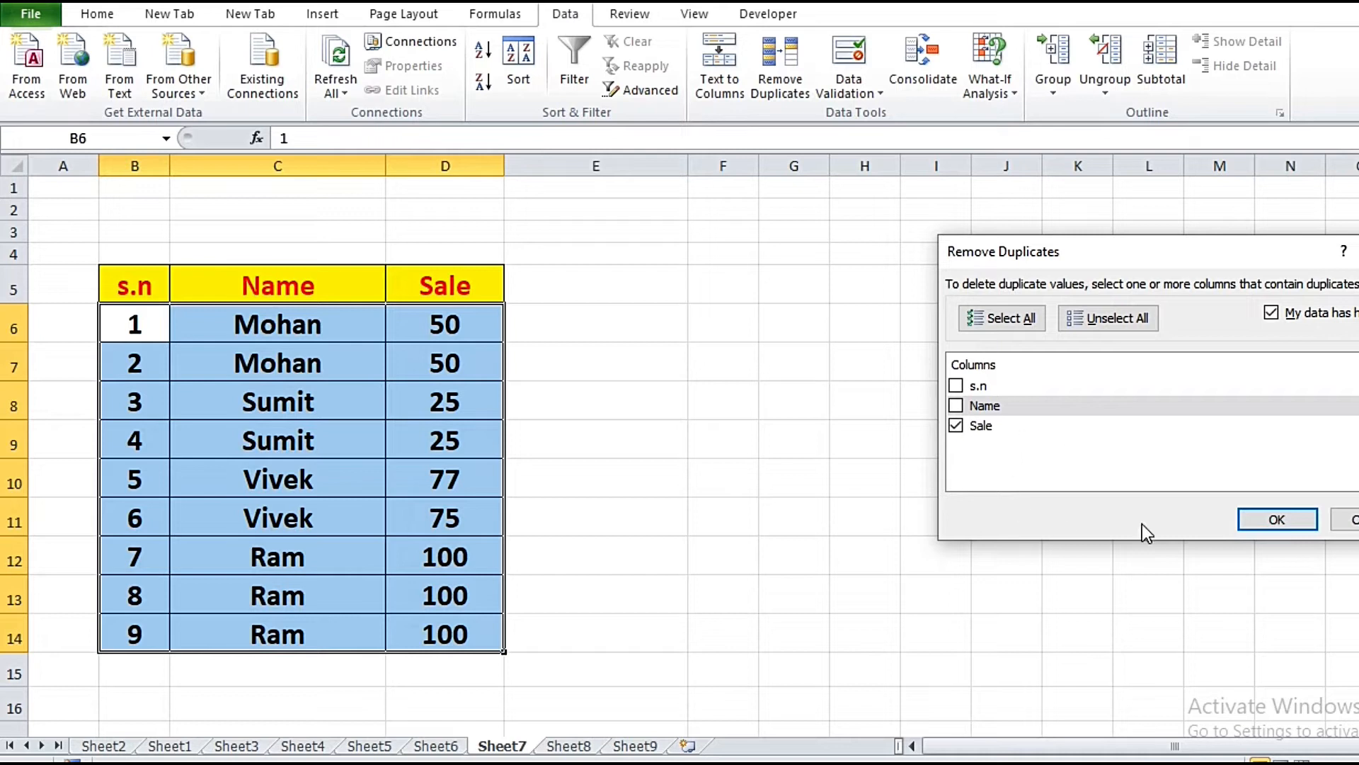
{"action": "left_click", "coordinate": [1262, 518]}
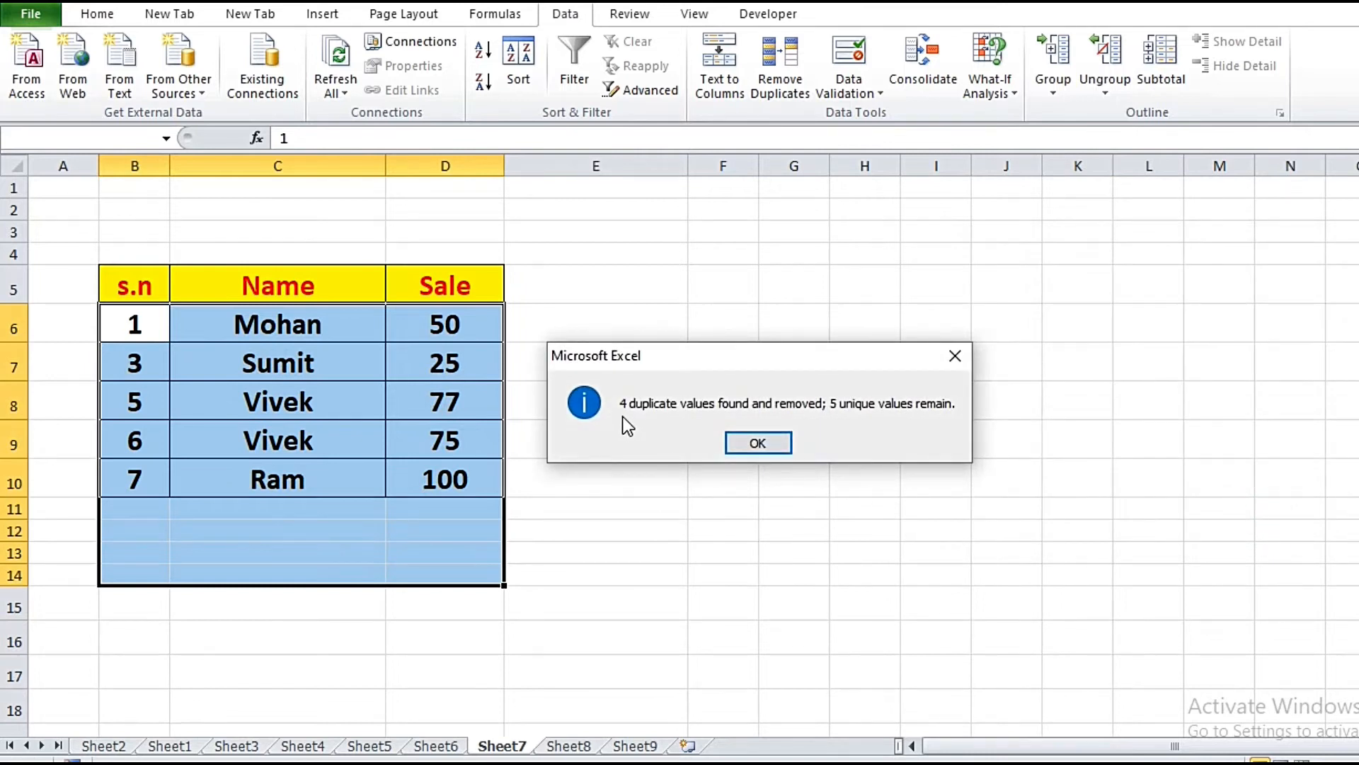
{"action": "left_click", "coordinate": [770, 444]}
{"action": "key", "text": "ctrl+z"}
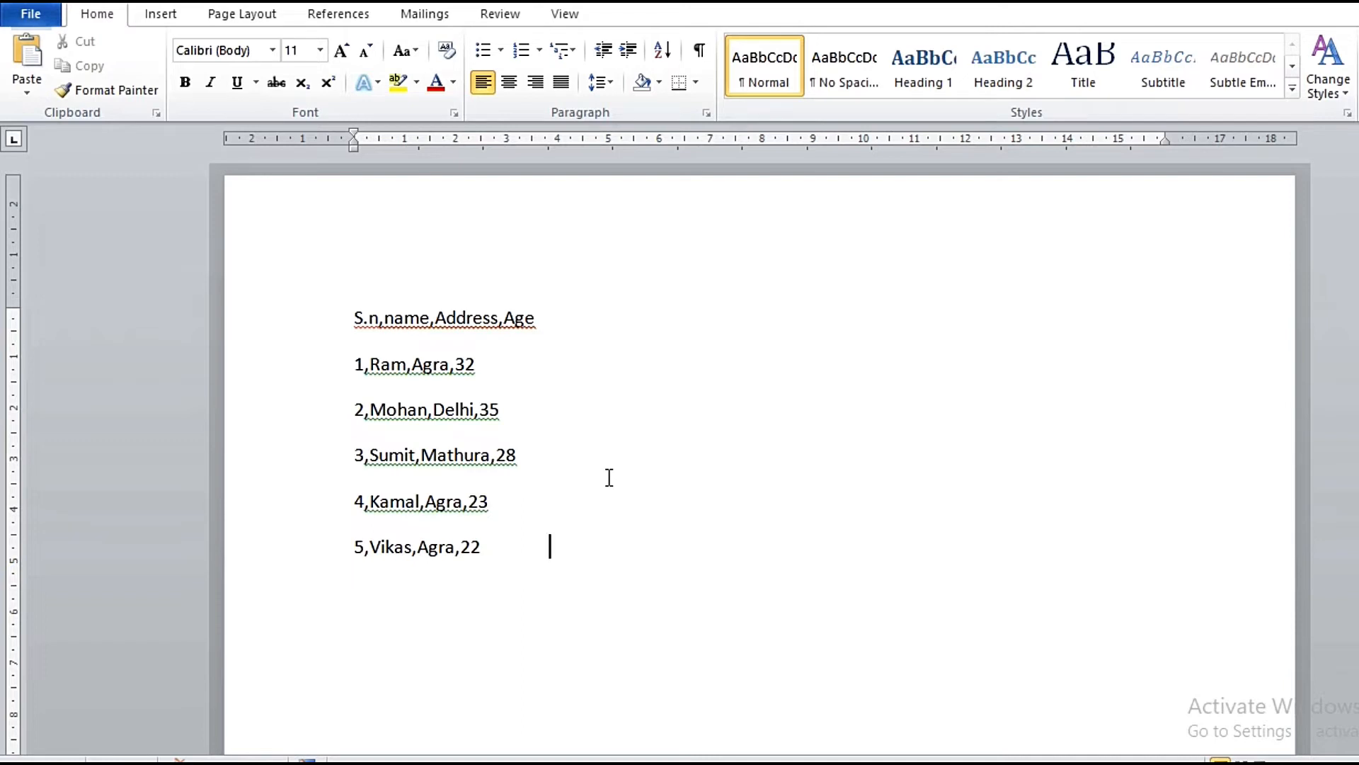
- Copy the whole comma-separated list from the Word document and paste it into Excel's Sheet9 starting at cell A1
{"action": "left_click_drag", "start_coordinate": [353, 317], "coordinate": [488, 549]}
{"action": "key", "text": "ctrl+c"}
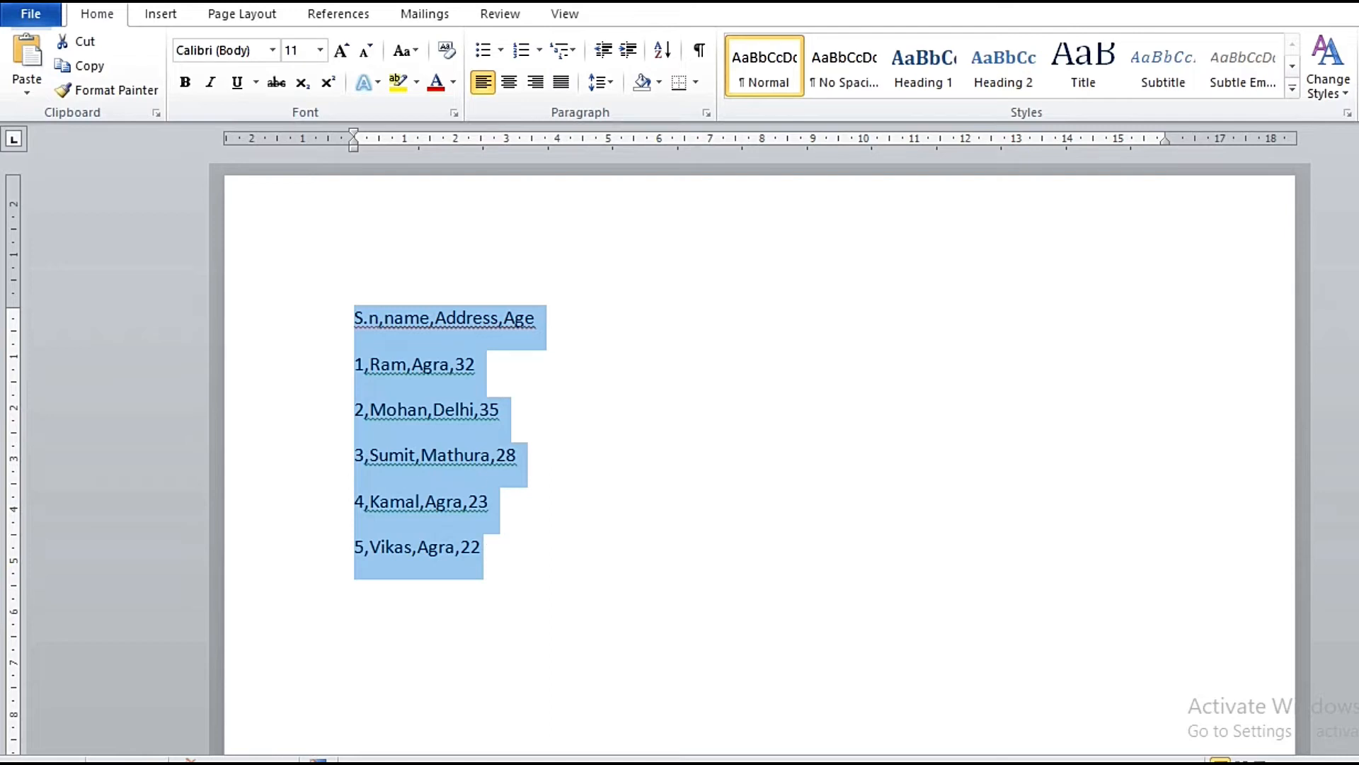
{"action": "key", "text": "alt+Tab"}
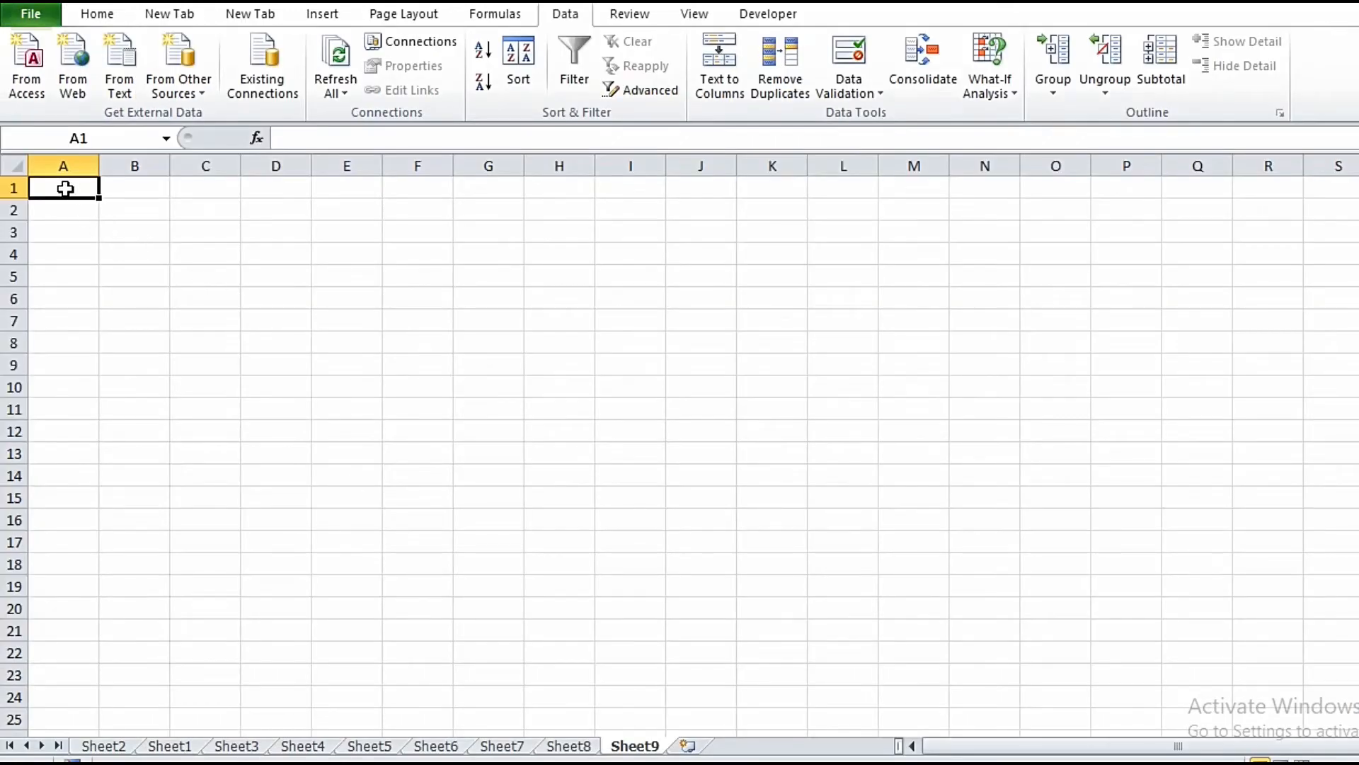
{"action": "key", "text": "ctrl+v"}
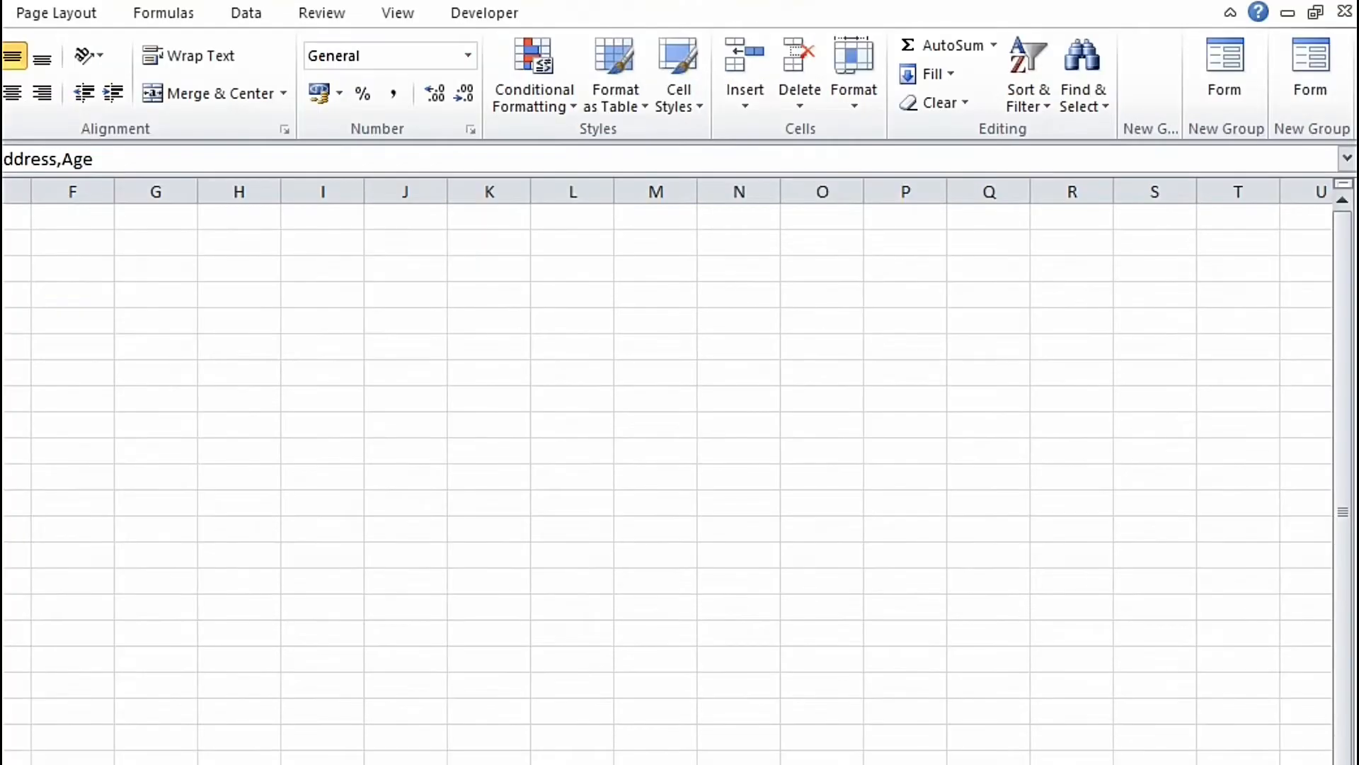
- Split the pasted list into separate columns with Text to Columns, using Delimited data and the comma as delimiter
{"action": "left_click", "coordinate": [248, 14]}
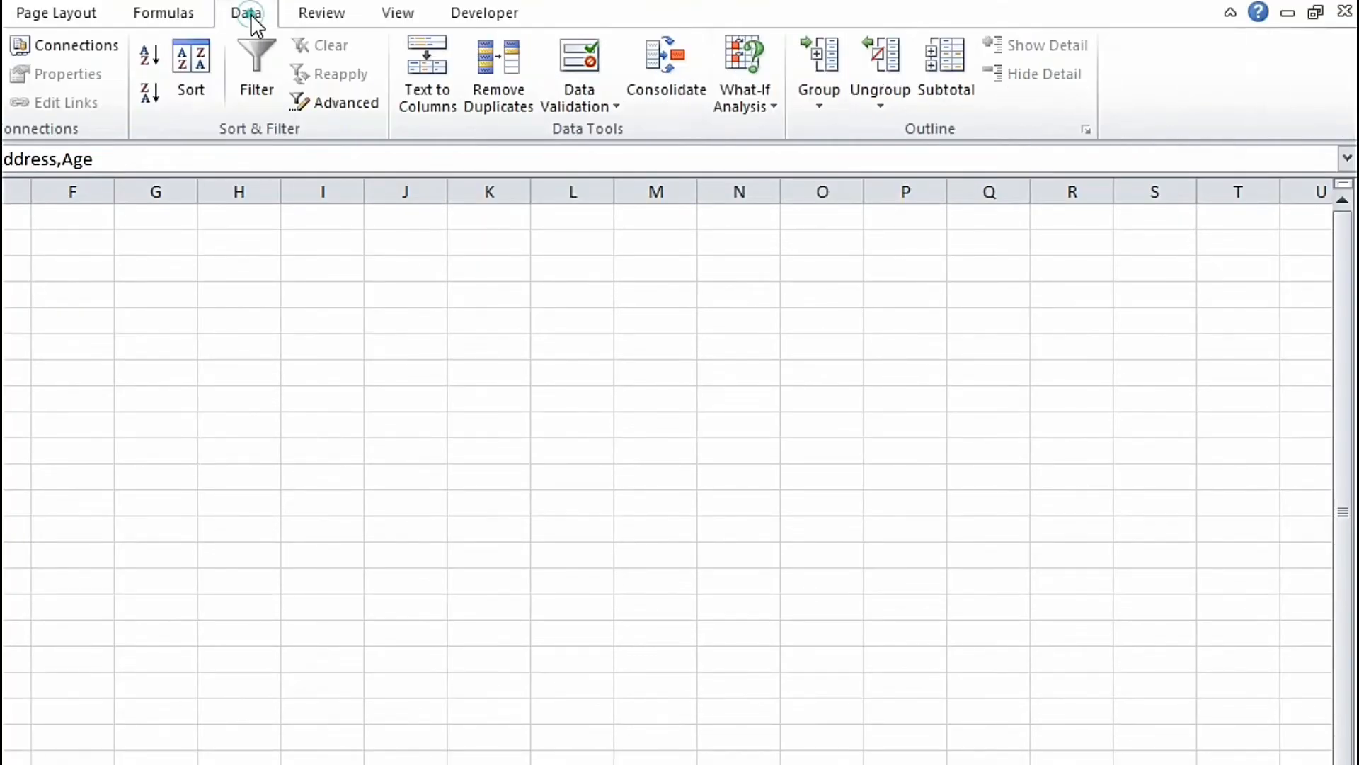
{"action": "left_click", "coordinate": [422, 99]}
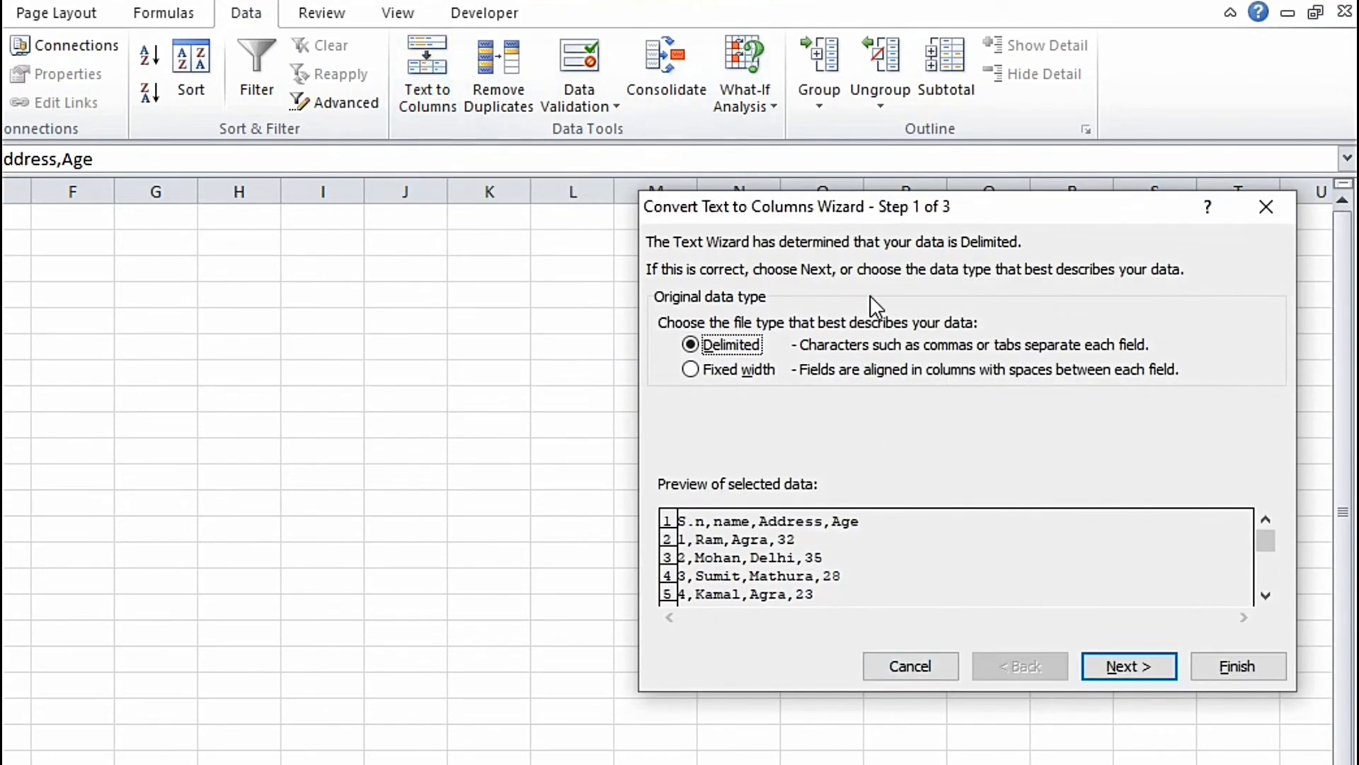
{"action": "left_click", "coordinate": [1132, 666]}
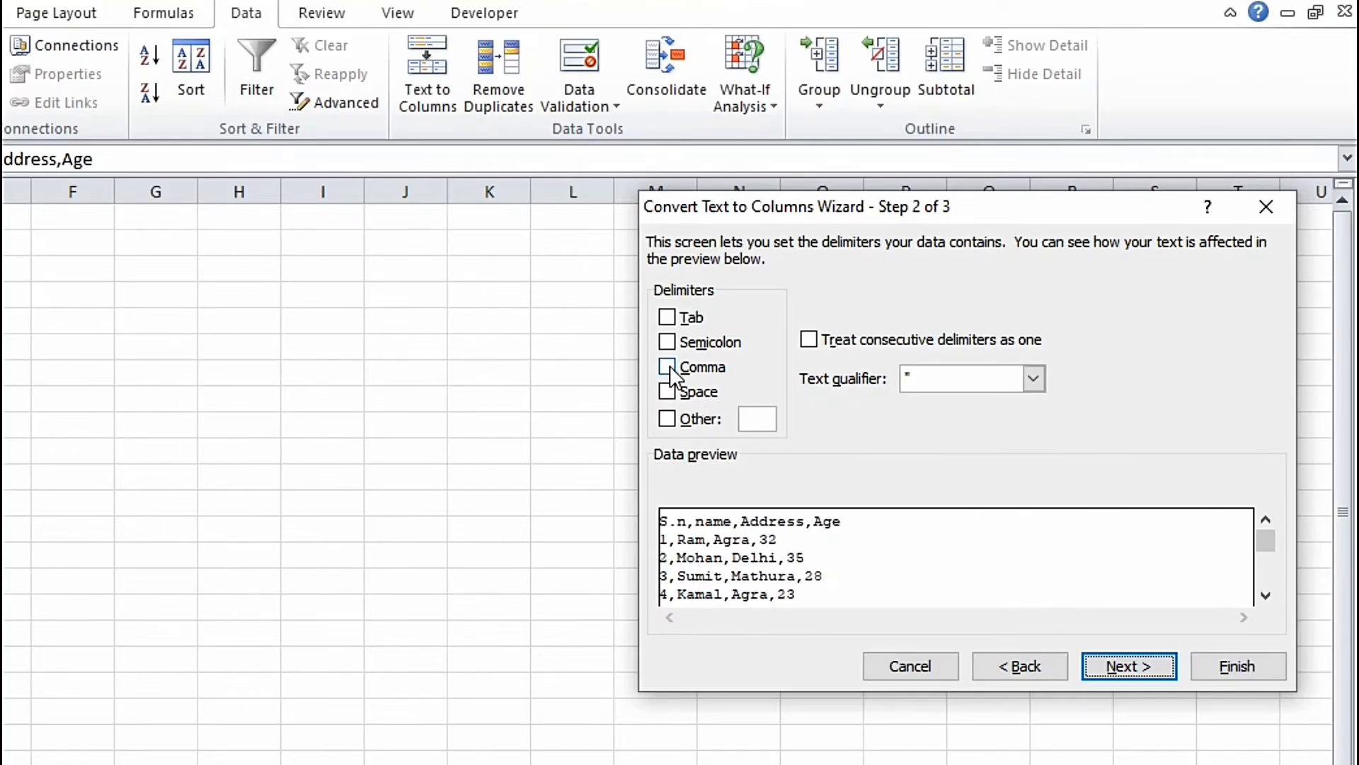
{"action": "left_click", "coordinate": [668, 367]}
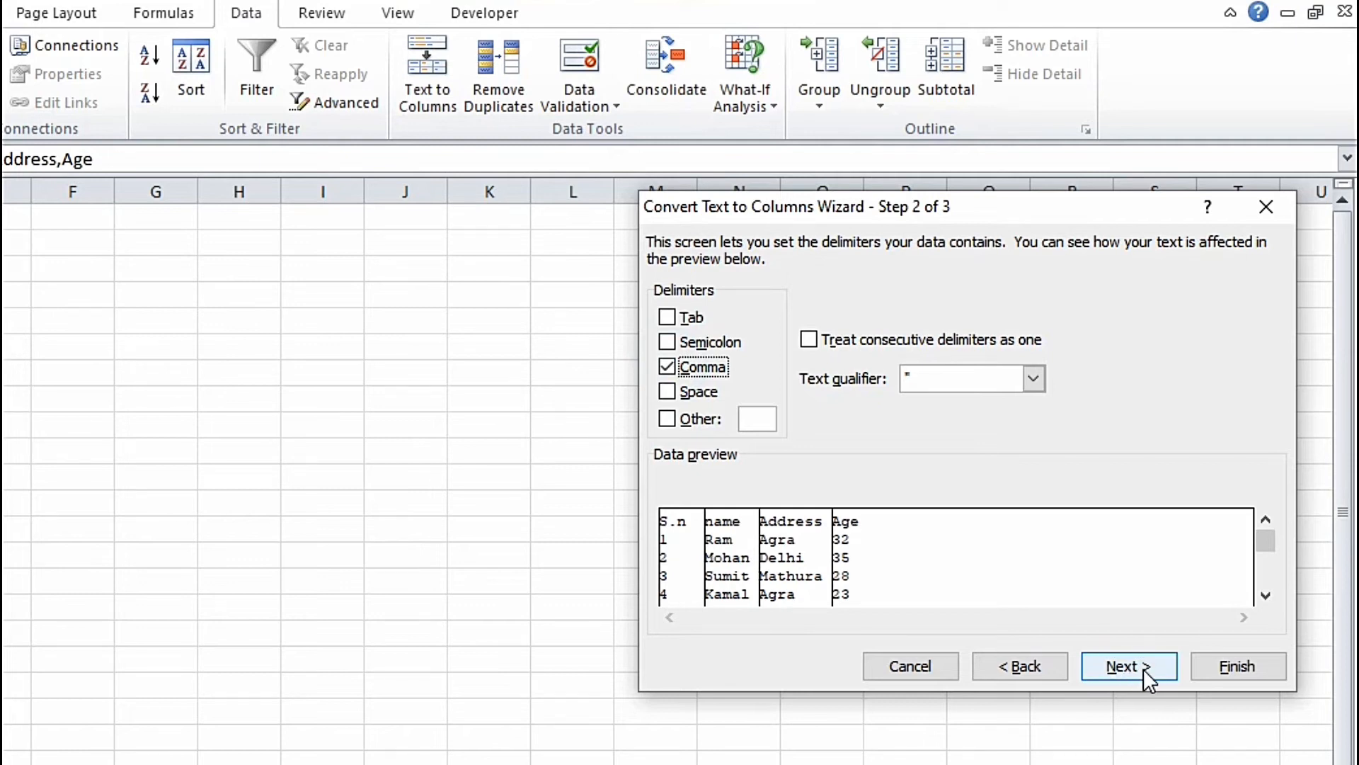
{"action": "left_click", "coordinate": [1230, 667]}
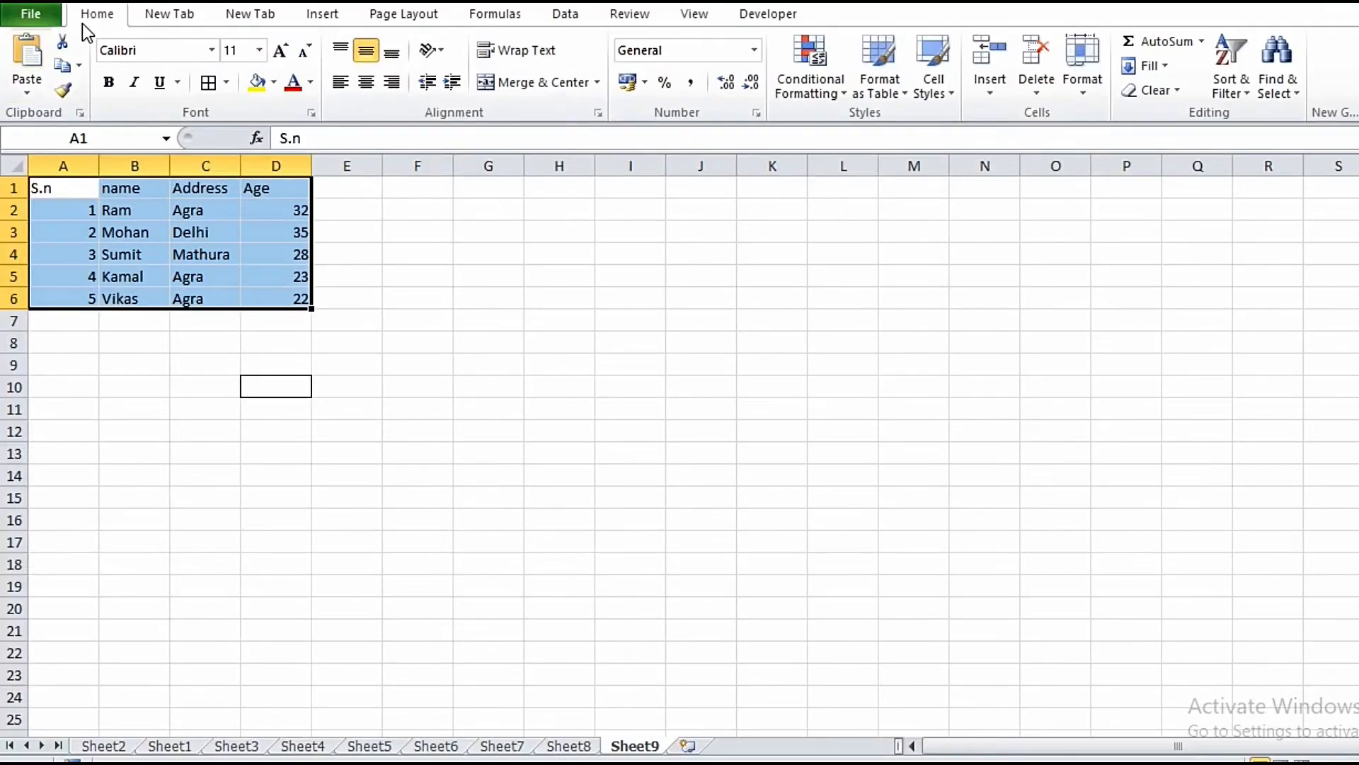
- Apply all borders to the table in A1:D6 and give its header row red text on a yellow fill
{"action": "left_click", "coordinate": [214, 83]}
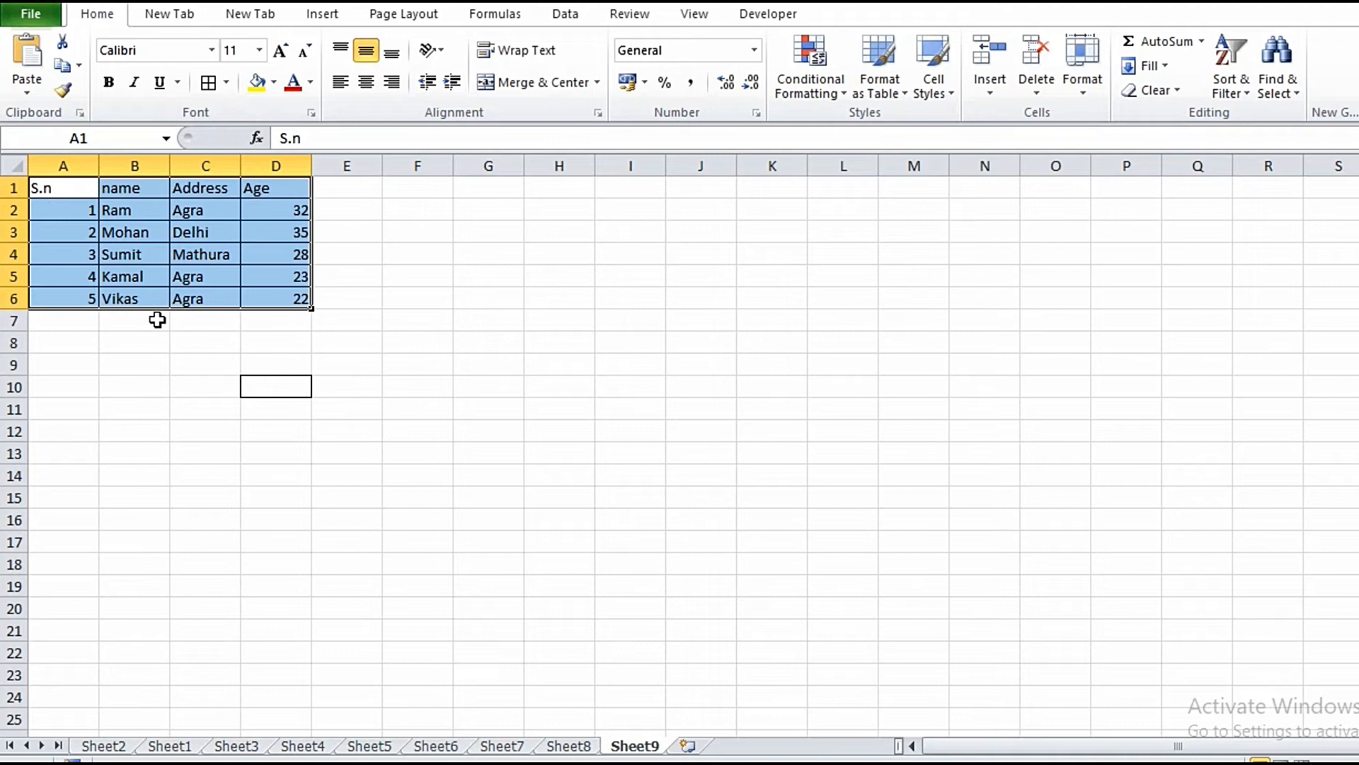
{"action": "left_click_drag", "start_coordinate": [75, 188], "coordinate": [332, 197]}
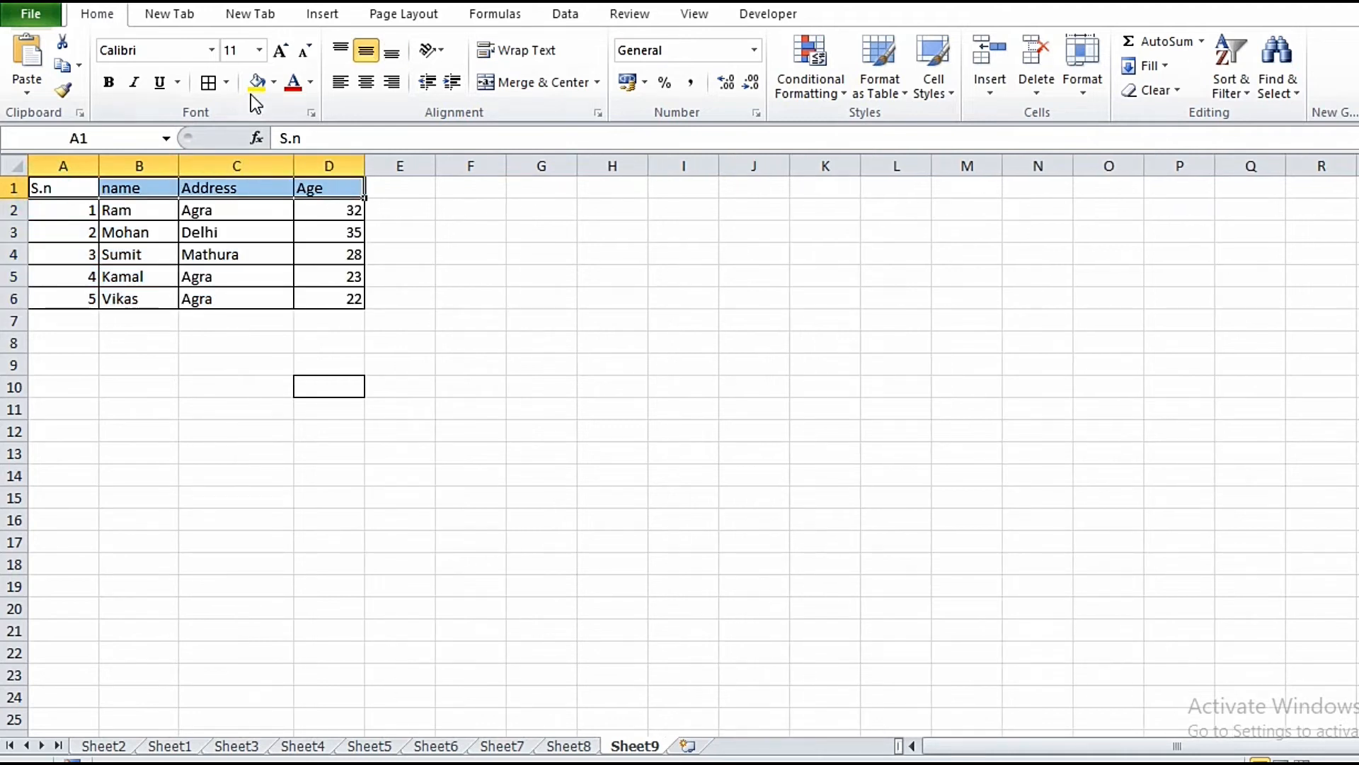
{"action": "left_click", "coordinate": [293, 84]}
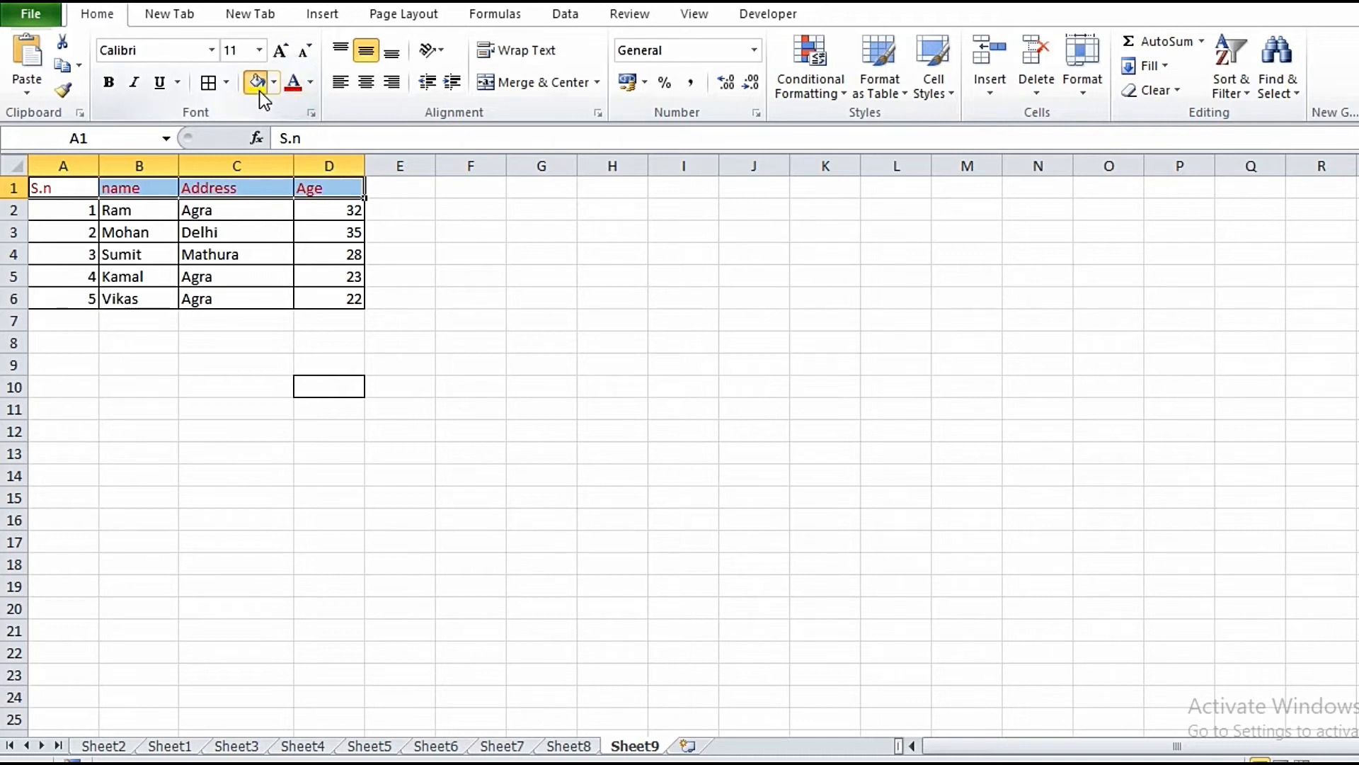
{"action": "left_click", "coordinate": [258, 85]}
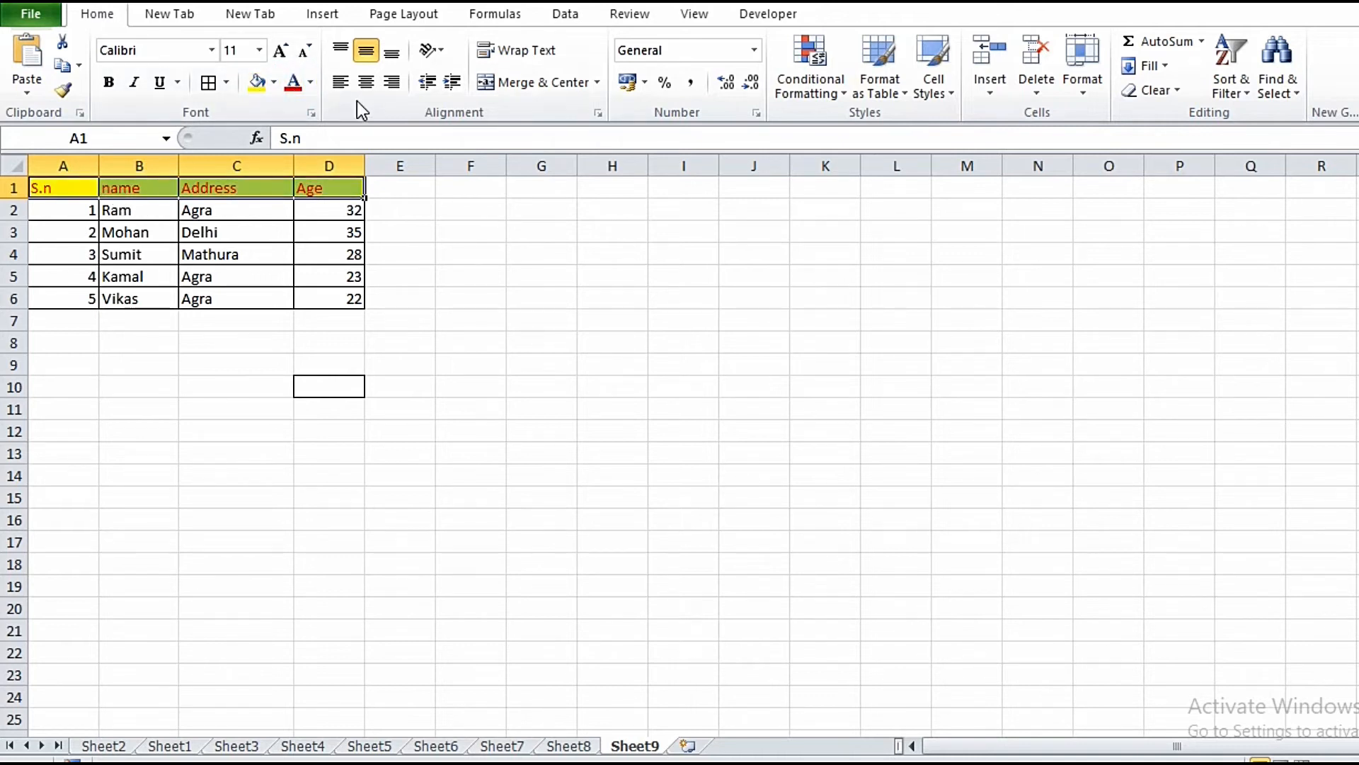
- Center the header row A1:D1 and make its text bold at font size 16
{"action": "left_click", "coordinate": [368, 87]}
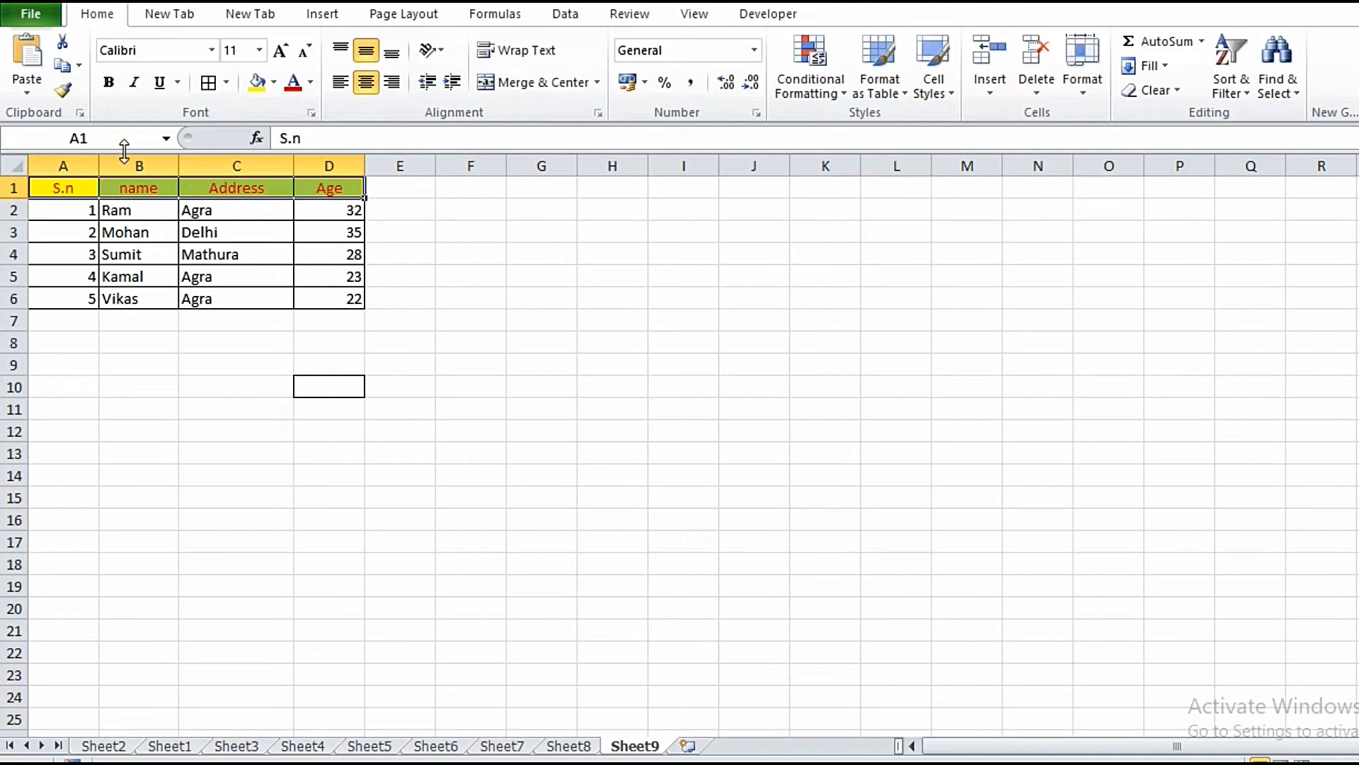
{"action": "left_click", "coordinate": [280, 50]}
{"action": "left_click", "coordinate": [108, 82]}
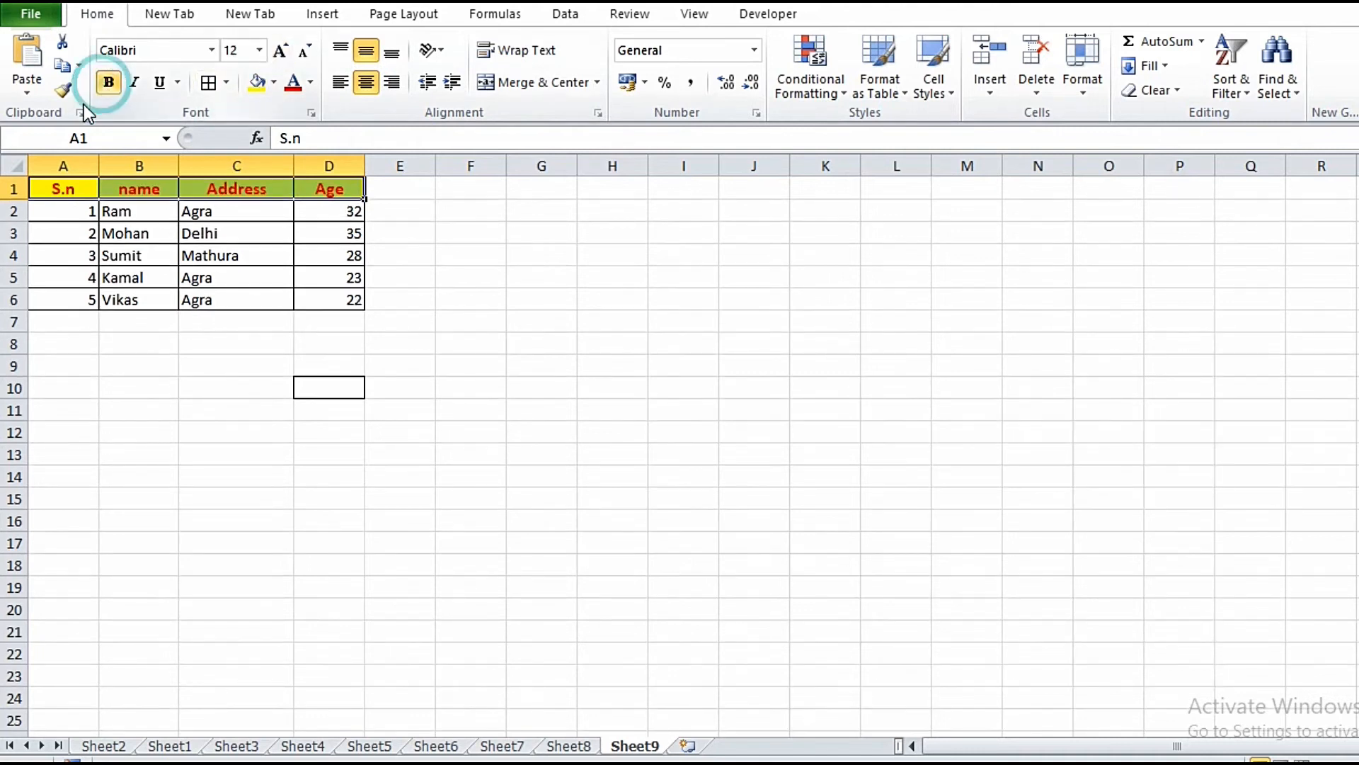
{"action": "left_click", "coordinate": [280, 50]}
{"action": "left_click", "coordinate": [281, 50]}
{"action": "left_click", "coordinate": [109, 389]}
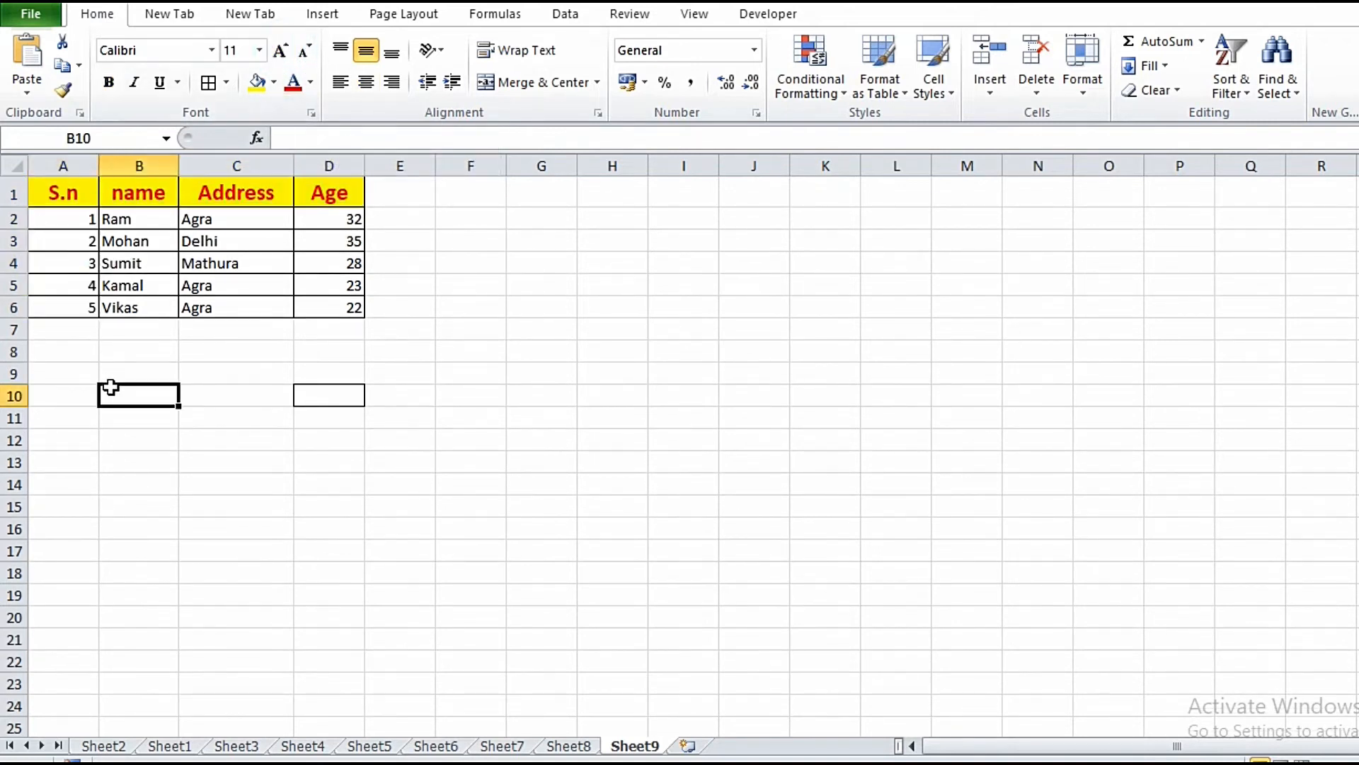
- Center the serial numbers in A2:A6 and widen columns B to D to an equal width
{"action": "left_click_drag", "start_coordinate": [66, 218], "coordinate": [71, 307]}
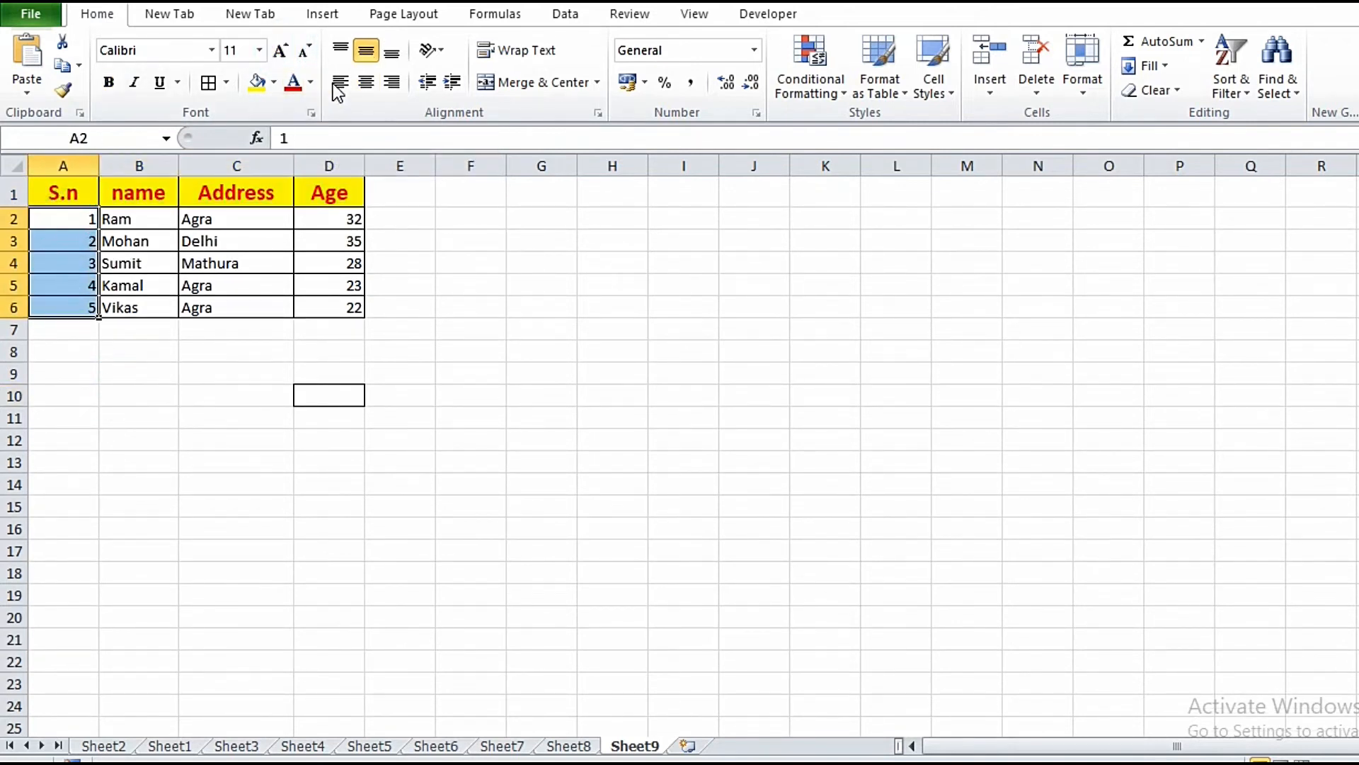
{"action": "left_click", "coordinate": [369, 84]}
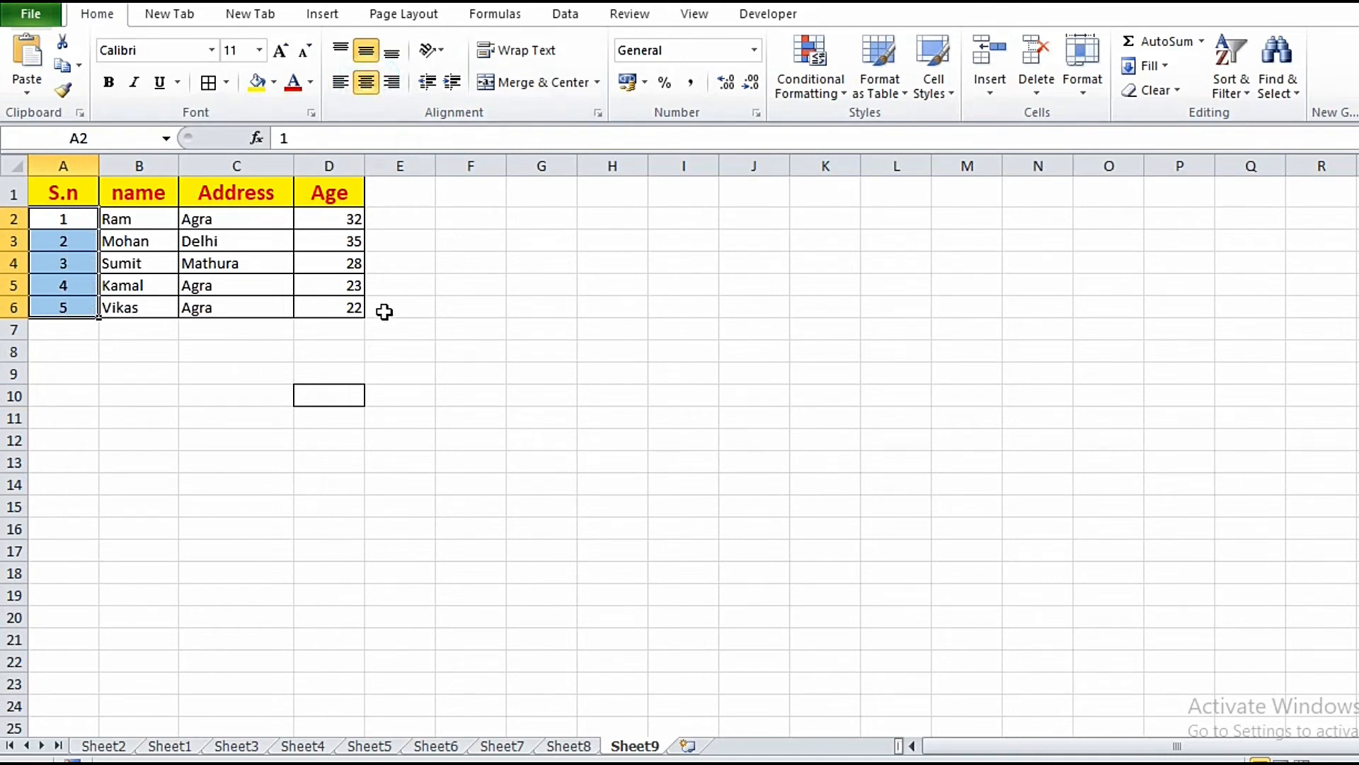
{"action": "left_click", "coordinate": [74, 166]}
{"action": "left_click_drag", "start_coordinate": [124, 170], "coordinate": [307, 170]}
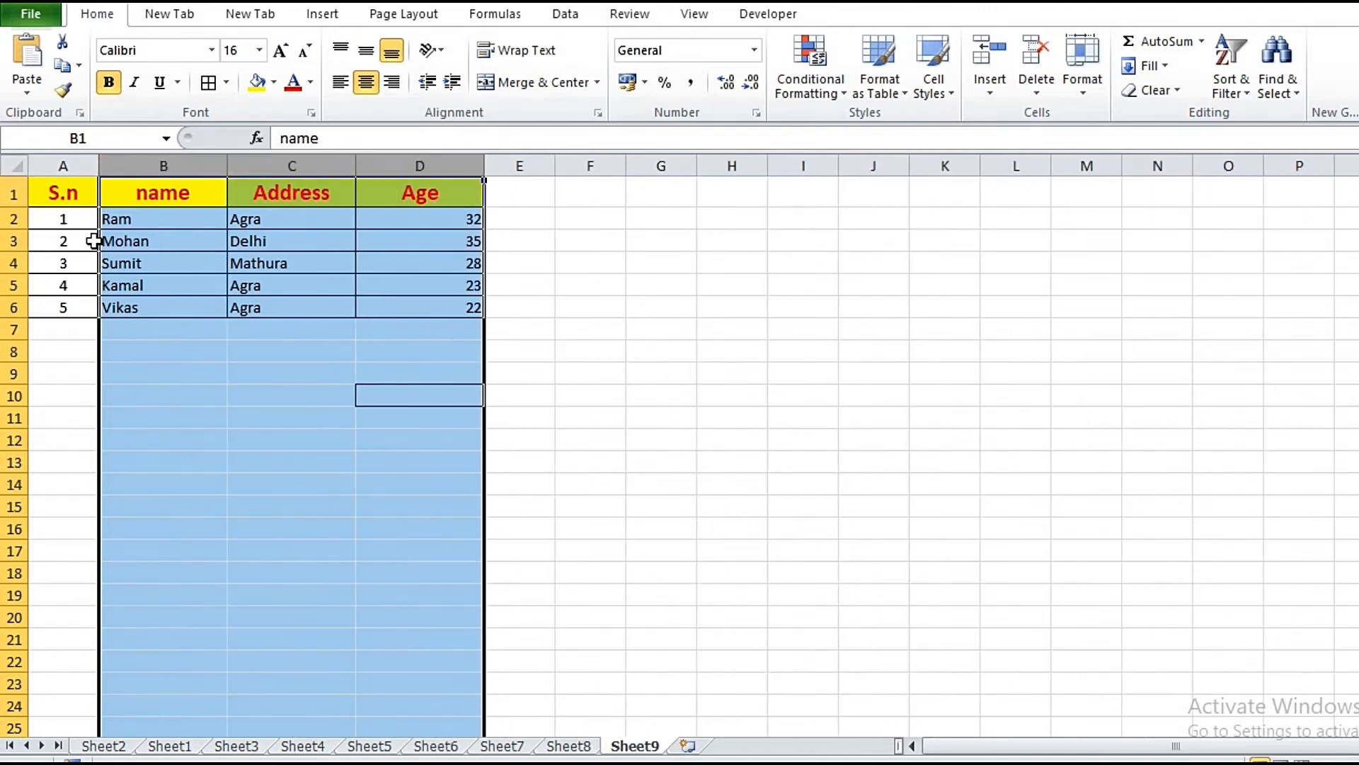
- Increase the height of rows 2 to 6 so the table's data rows are taller
{"action": "left_click_drag", "start_coordinate": [15, 223], "coordinate": [21, 329]}
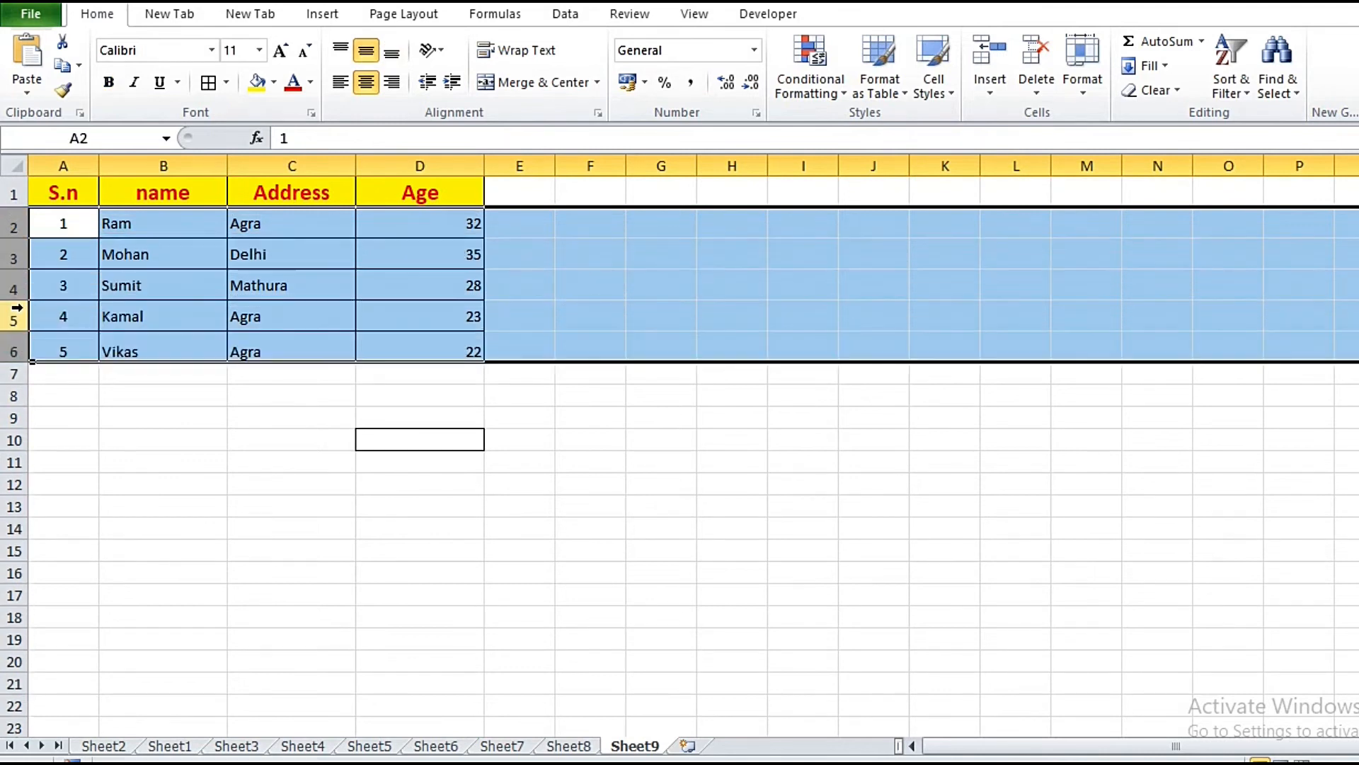
{"action": "left_click", "coordinate": [366, 468]}
{"action": "left_click", "coordinate": [203, 434]}
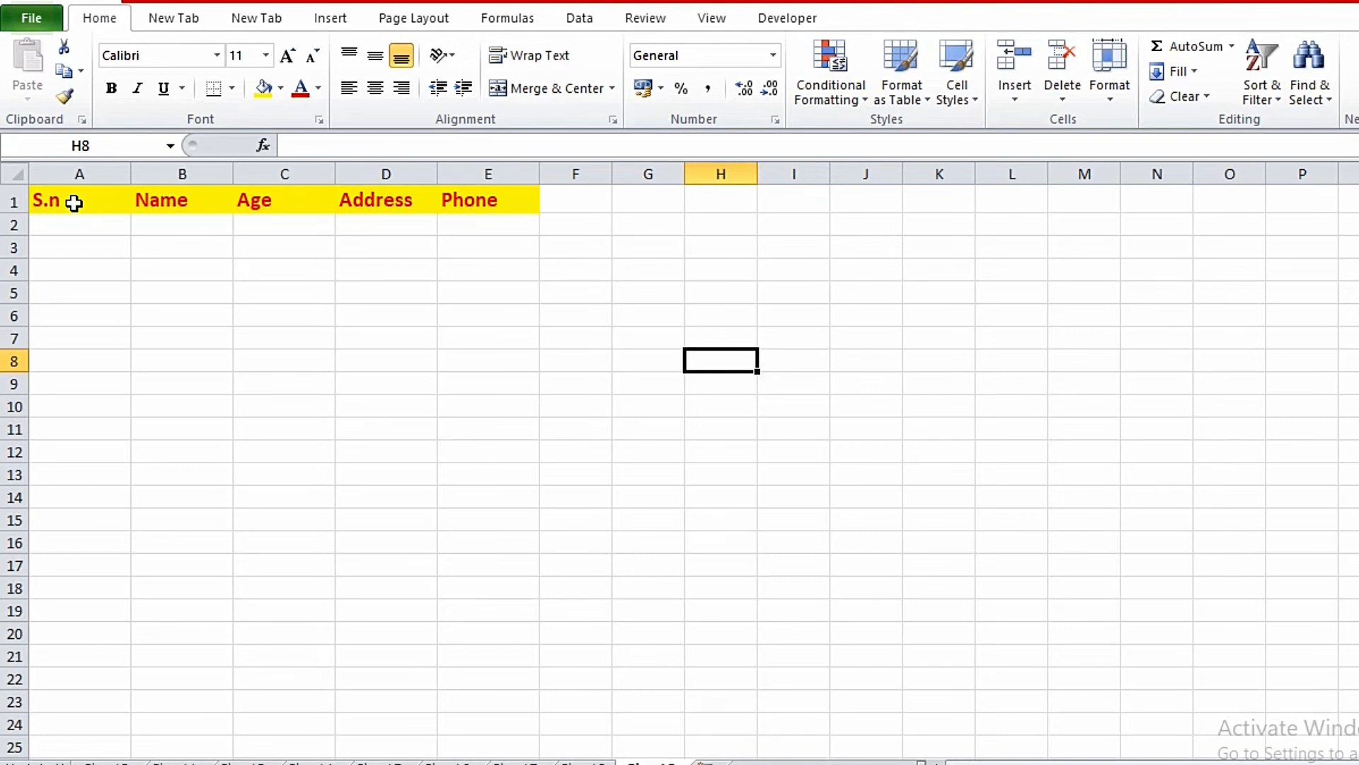
- Select the range from the S.n header in A1 down to E500 using Go To with the reference E500
{"action": "left_click_drag", "start_coordinate": [73, 203], "coordinate": [514, 671]}
{"action": "left_click", "coordinate": [665, 524]}
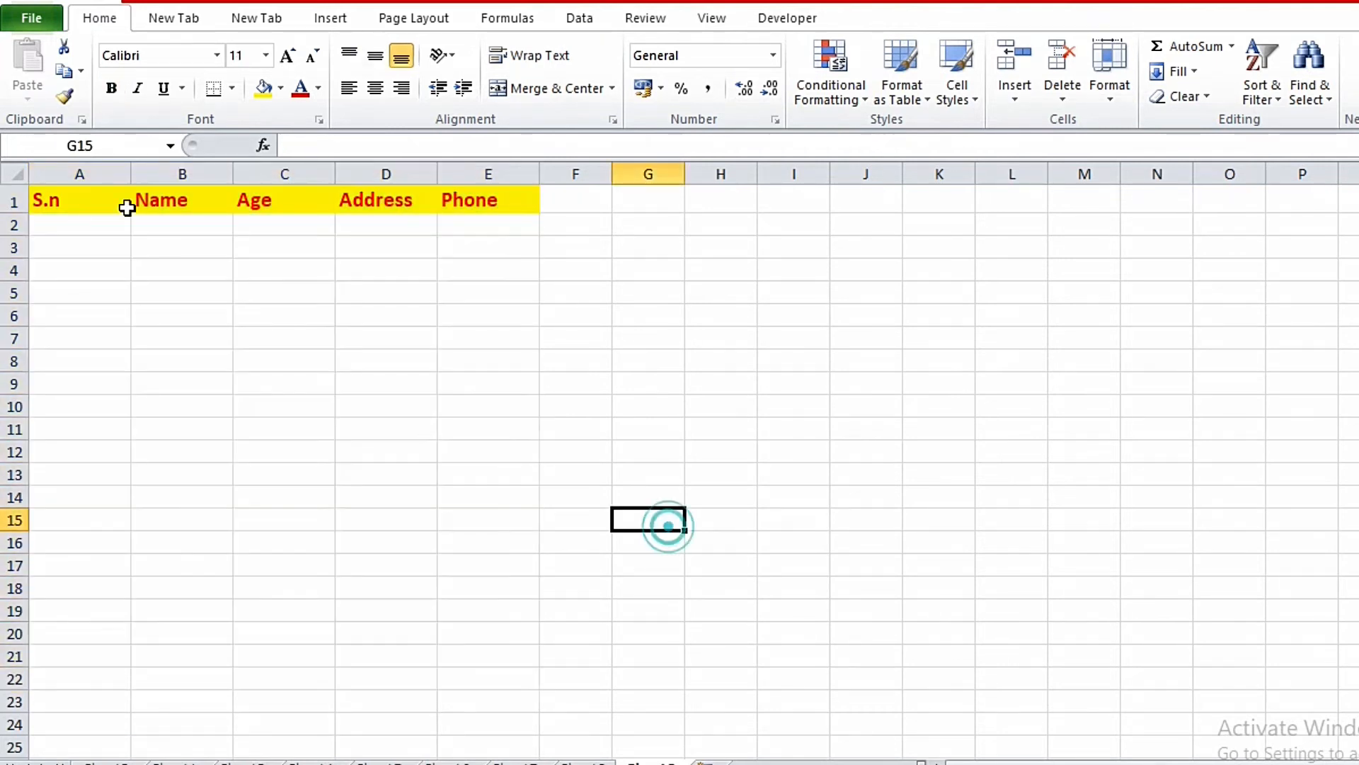
{"action": "left_click", "coordinate": [53, 202]}
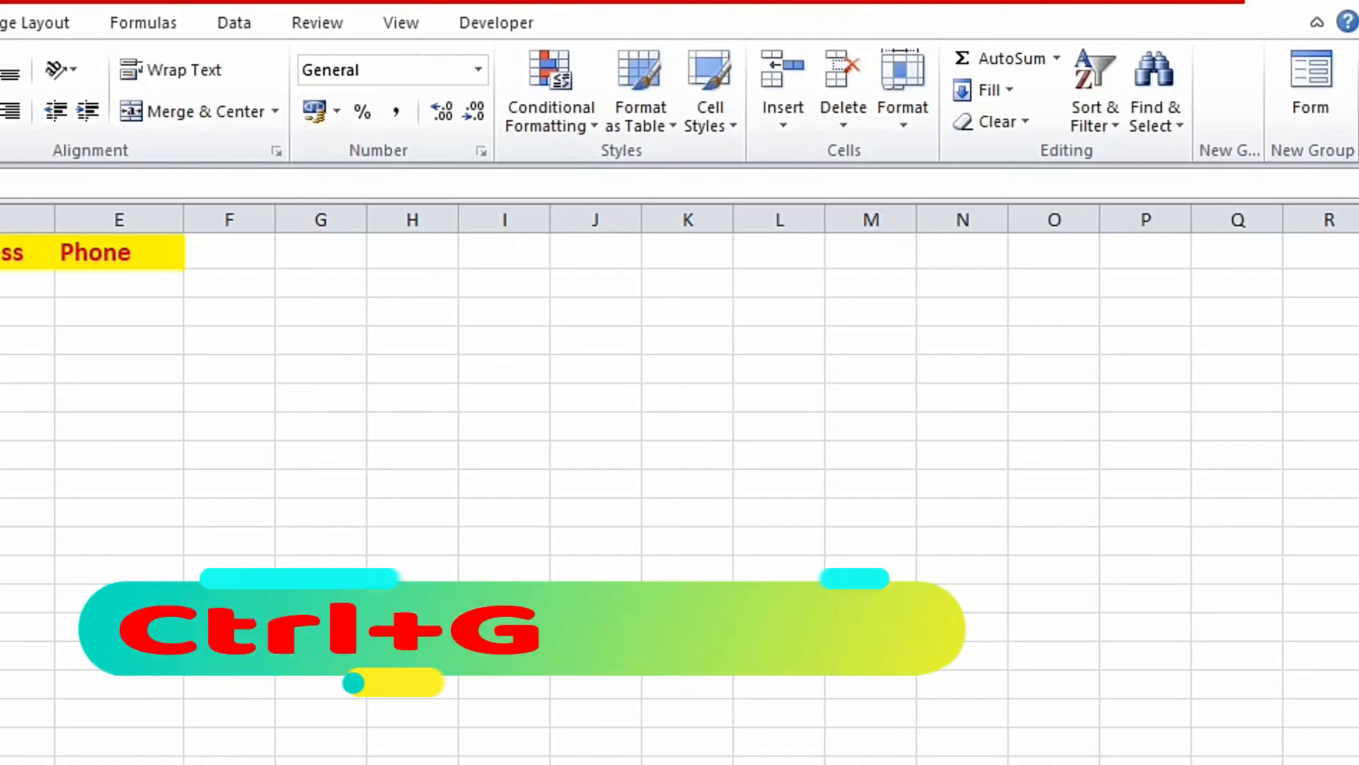
{"action": "key", "text": "ctrl+g"}
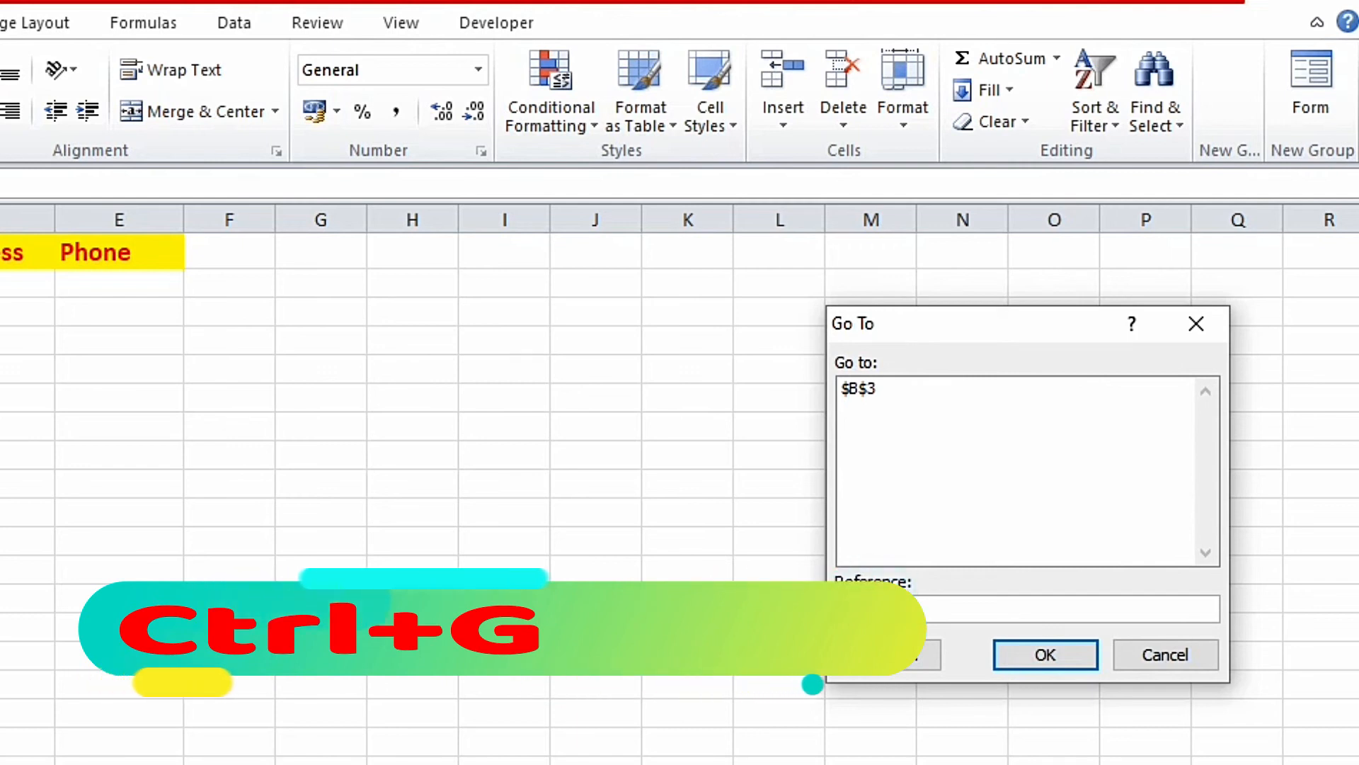
{"action": "type", "text": "B3"}
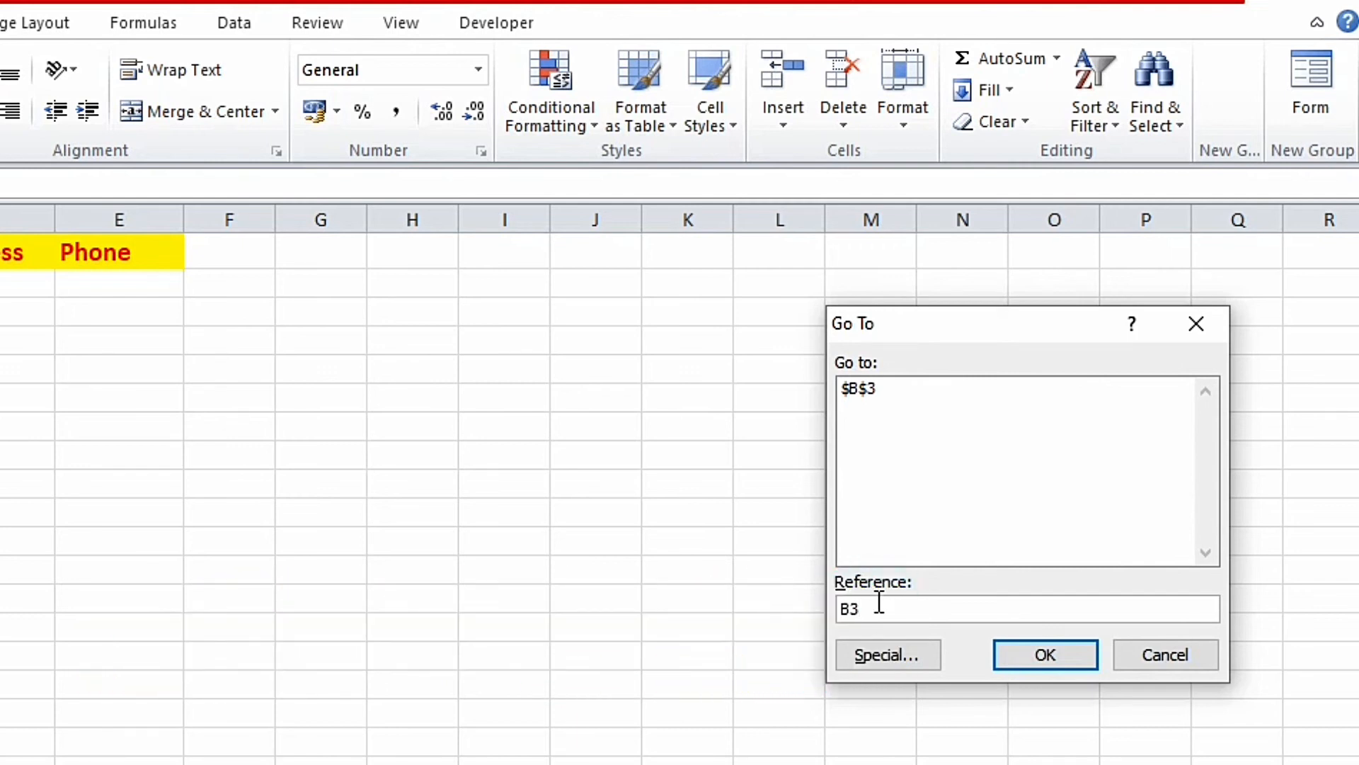
{"action": "key", "text": "BackSpace"}
{"action": "key", "text": "BackSpace"}
{"action": "type", "text": "e"}
{"action": "type", "text": "500"}
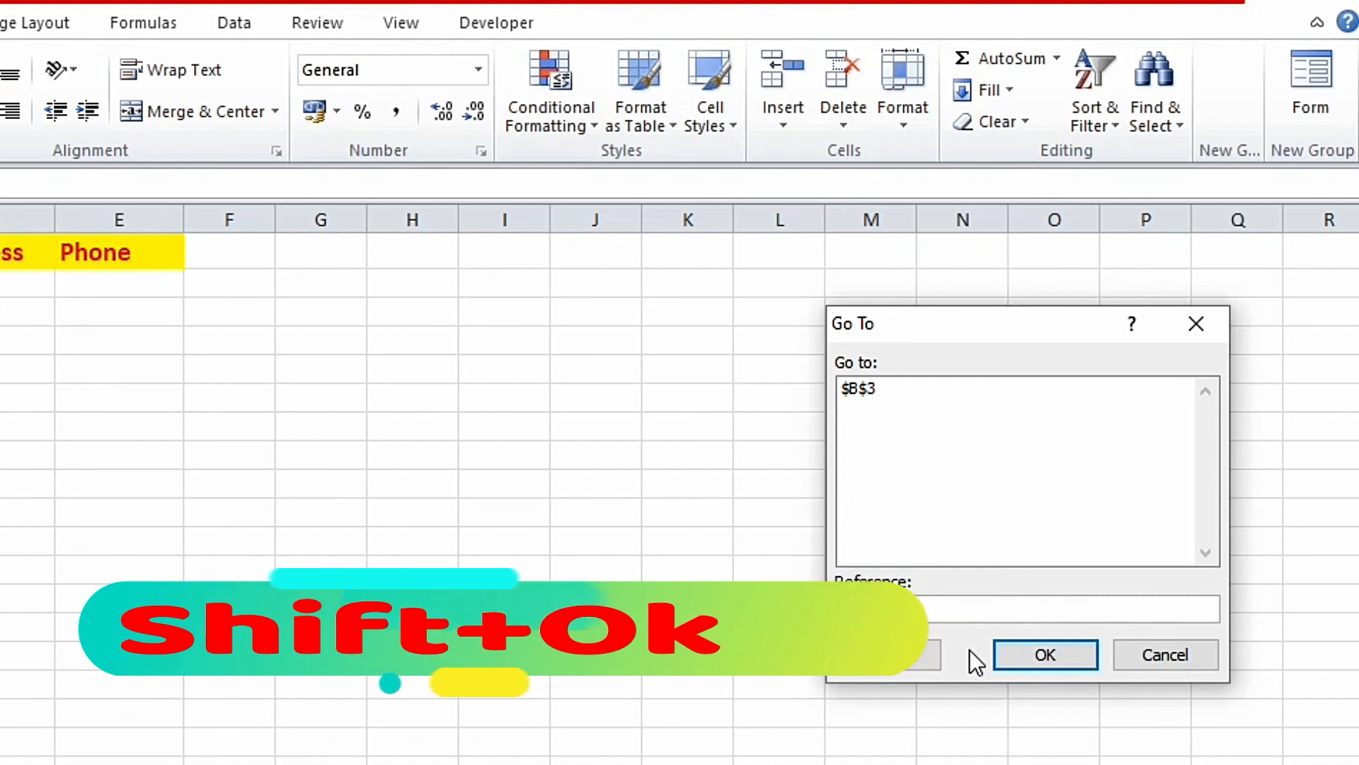
{"action": "left_click", "coordinate": [1040, 665], "text": "shift"}
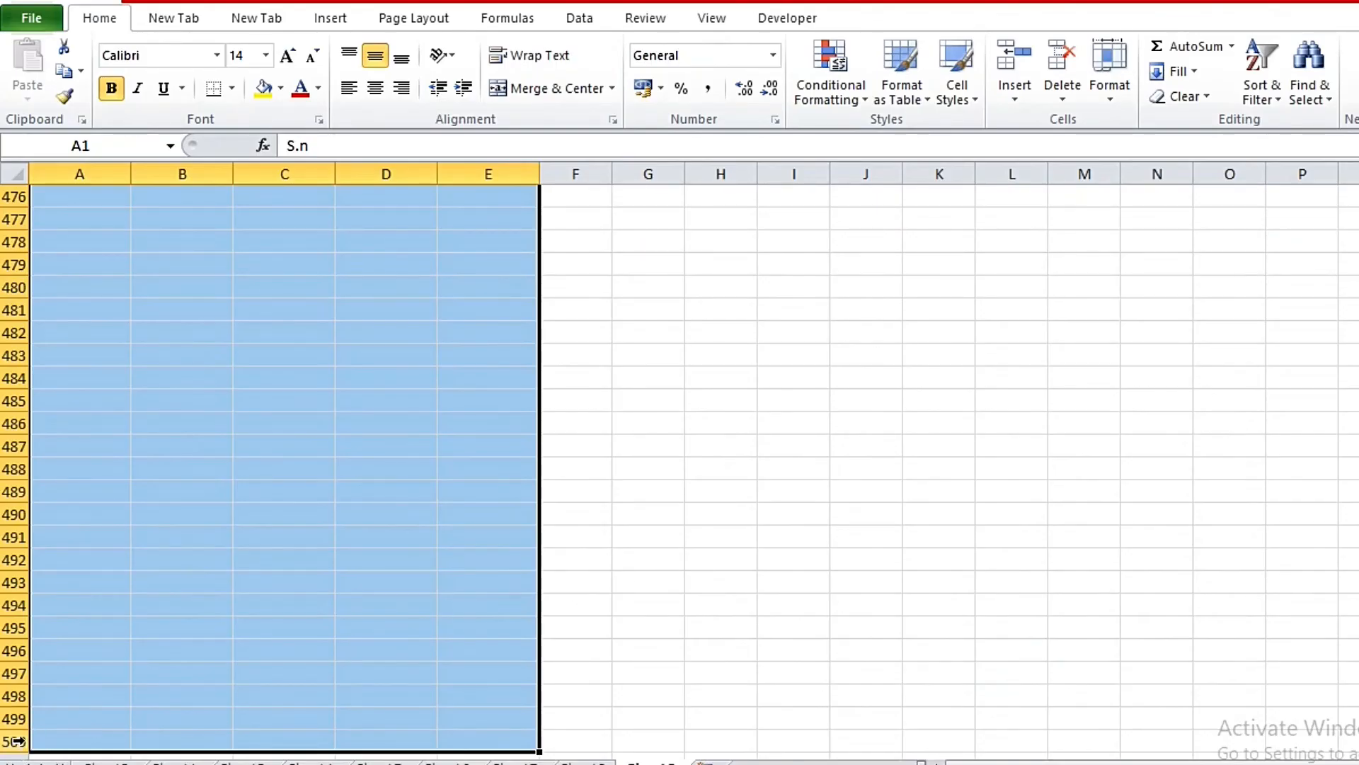
- Apply all borders to the selected range A1:E500
{"action": "left_click", "coordinate": [231, 88]}
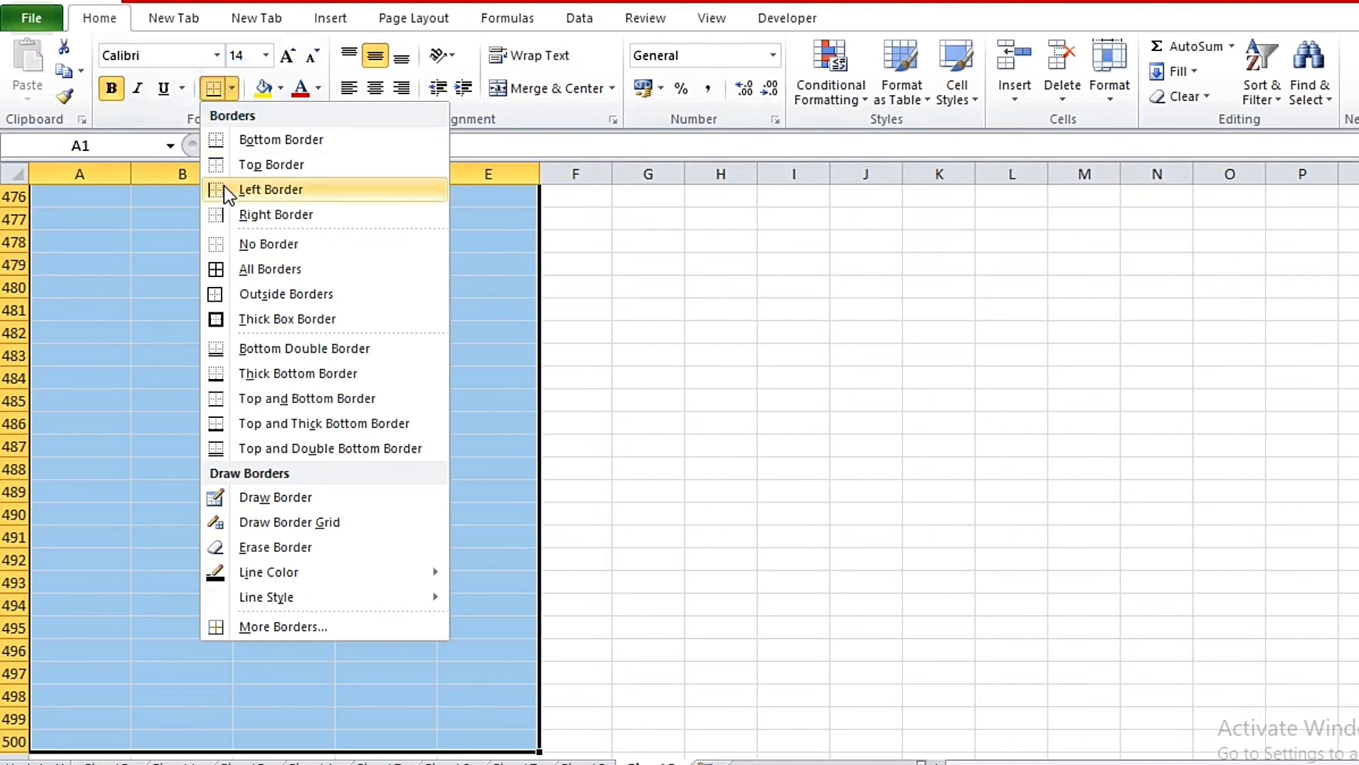
{"action": "left_click", "coordinate": [216, 269]}
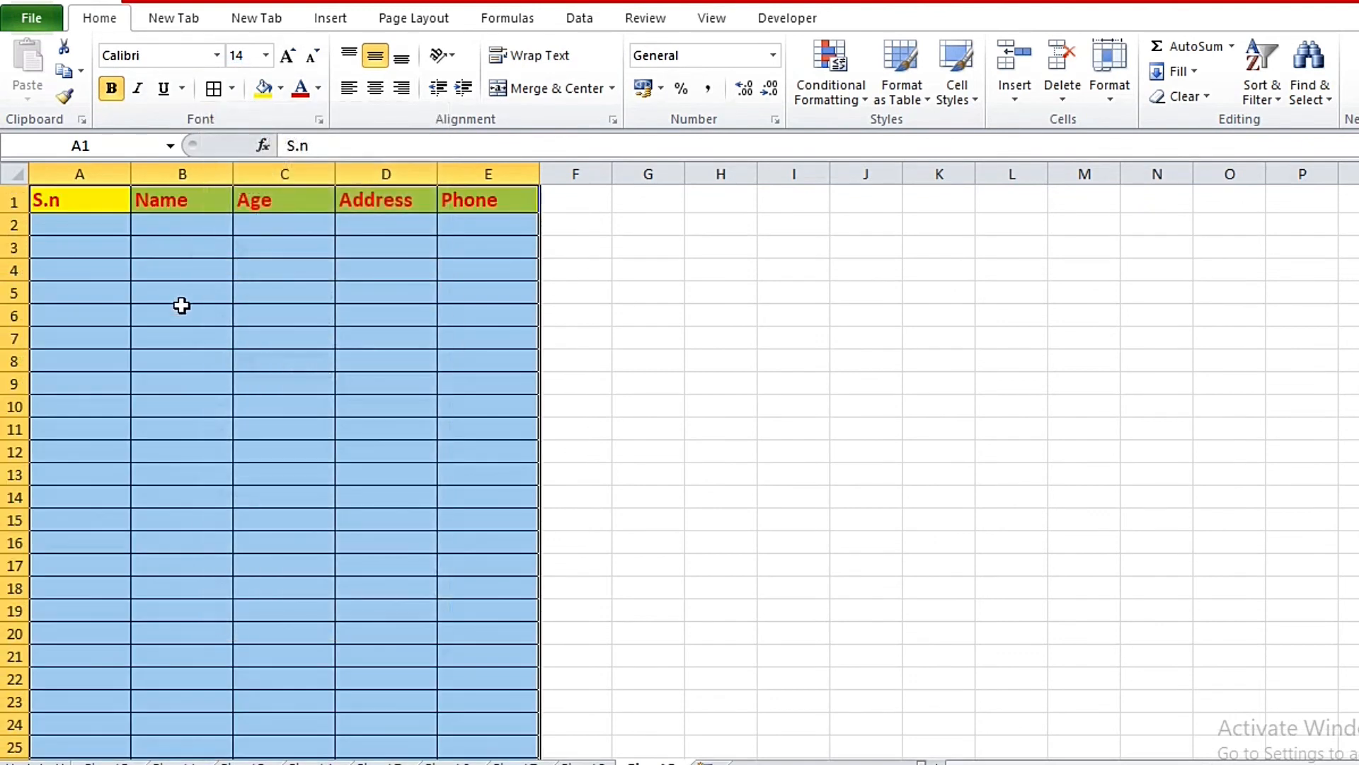
{"action": "left_click", "coordinate": [628, 516]}
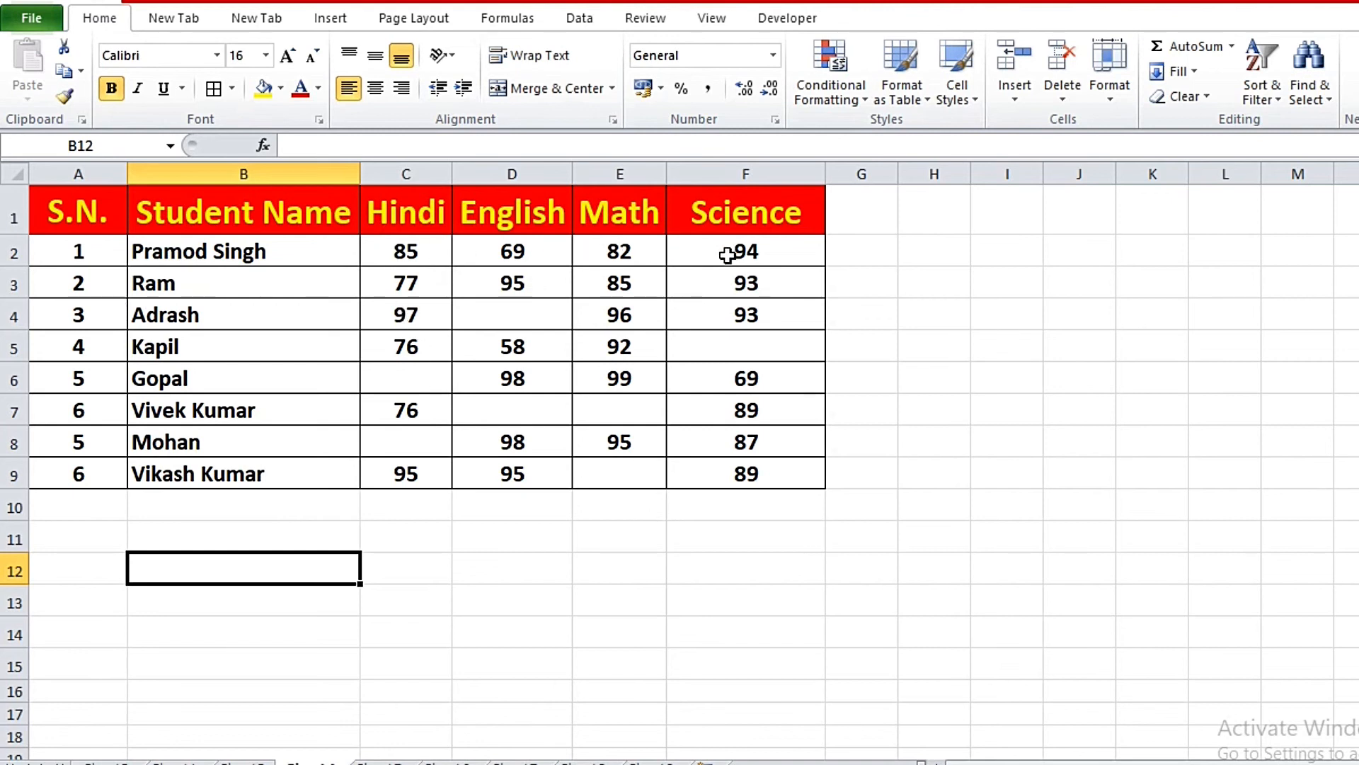
{"action": "left_click", "coordinate": [508, 316]}
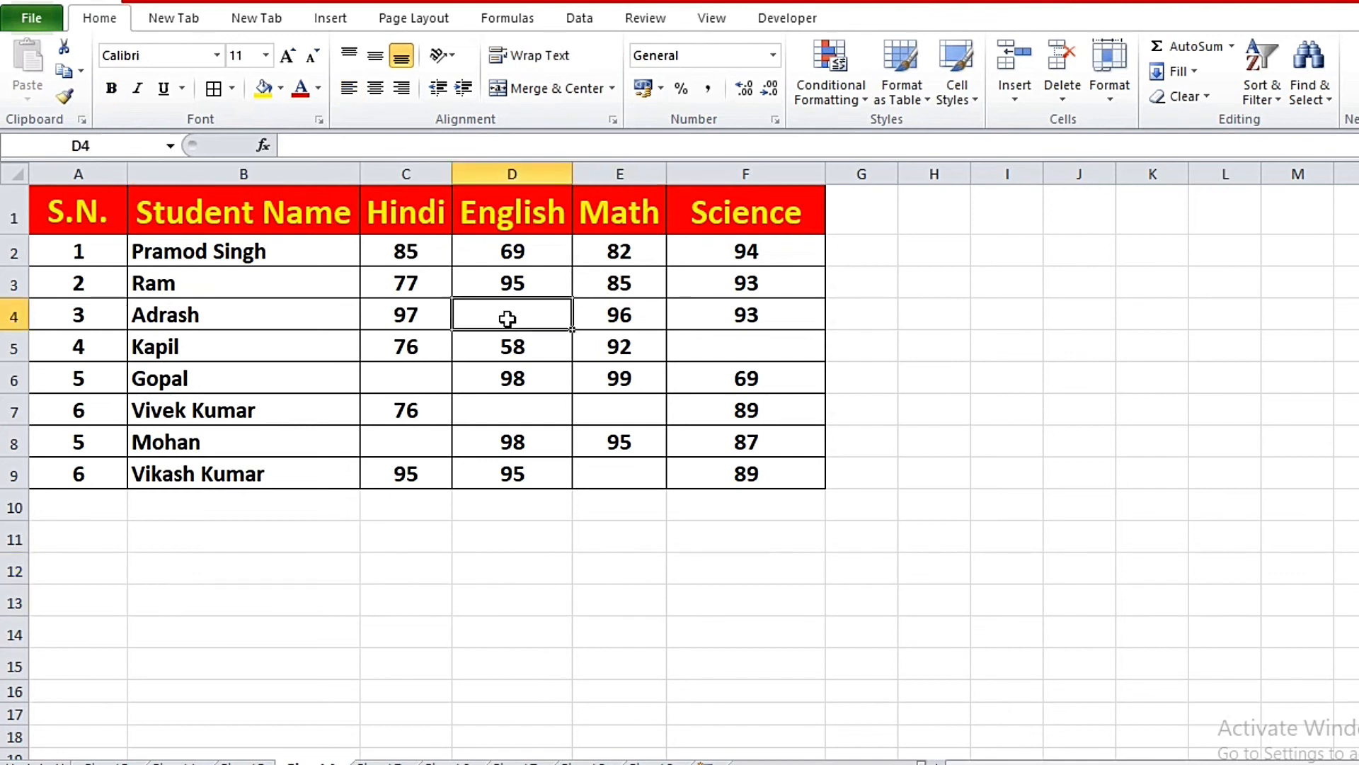
{"action": "left_click", "coordinate": [403, 448]}
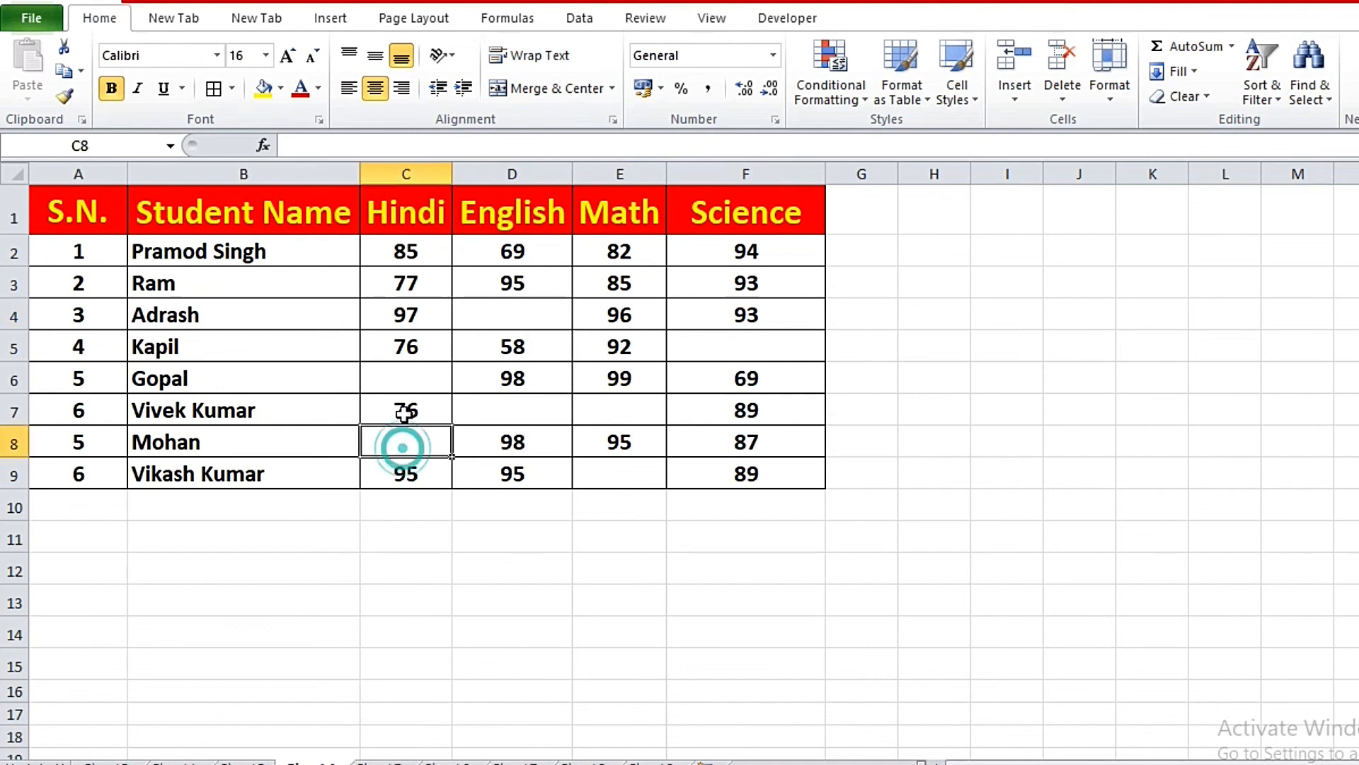
{"action": "left_click", "coordinate": [410, 376]}
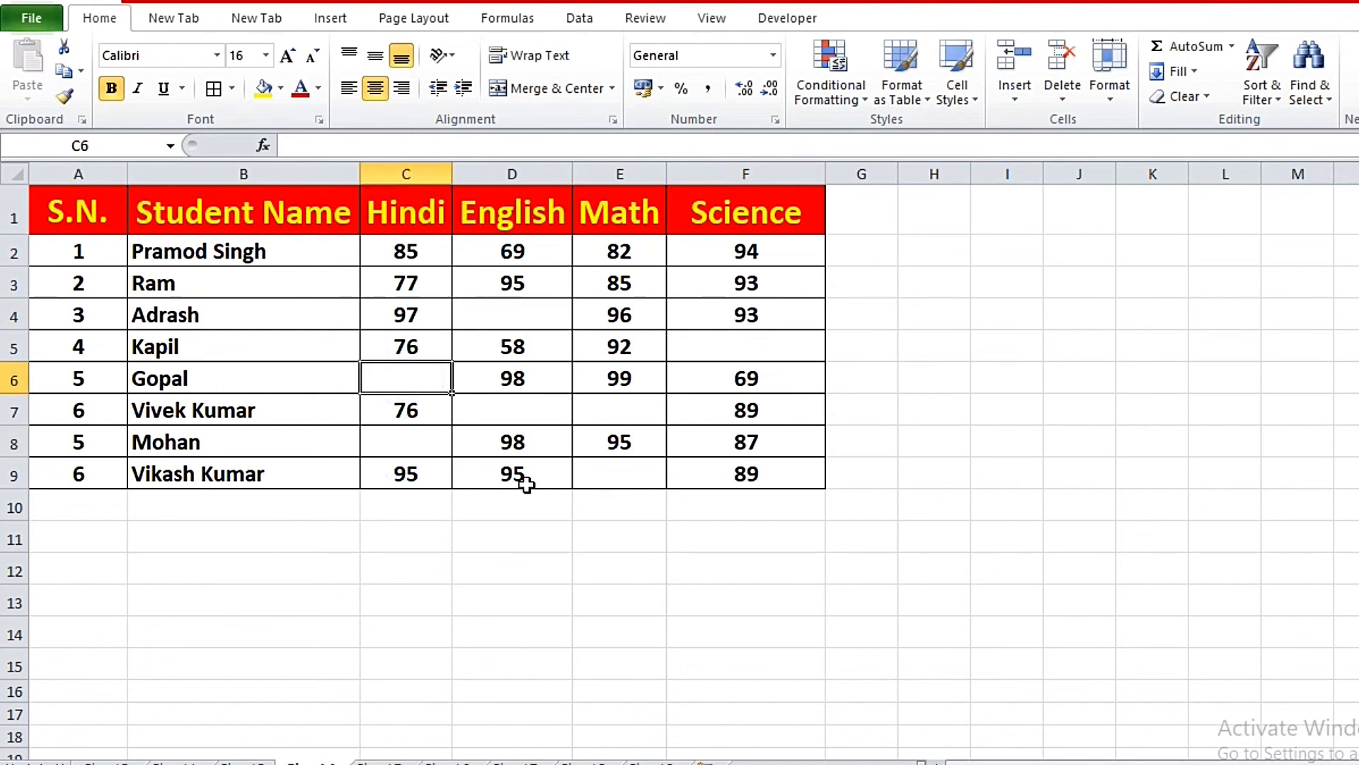
{"action": "left_click", "coordinate": [521, 315]}
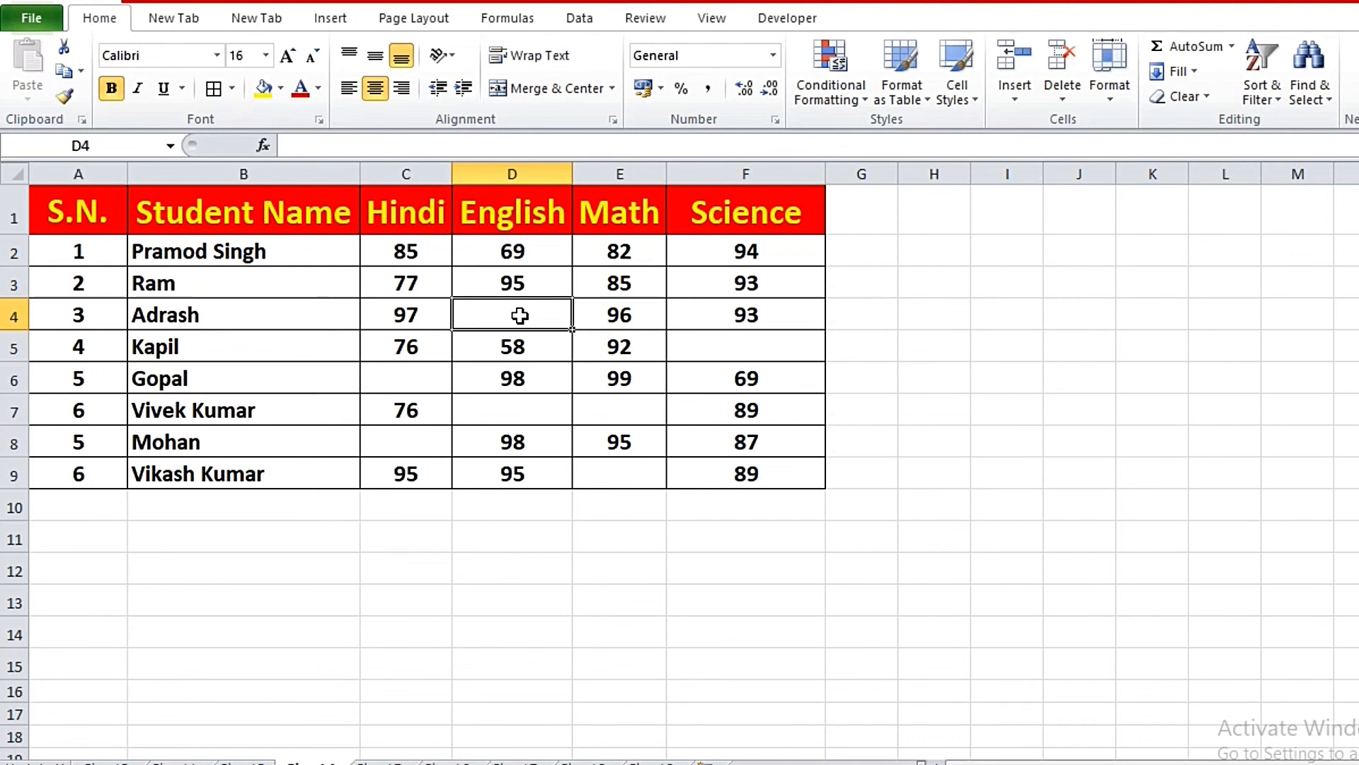
{"action": "left_click", "coordinate": [621, 554]}
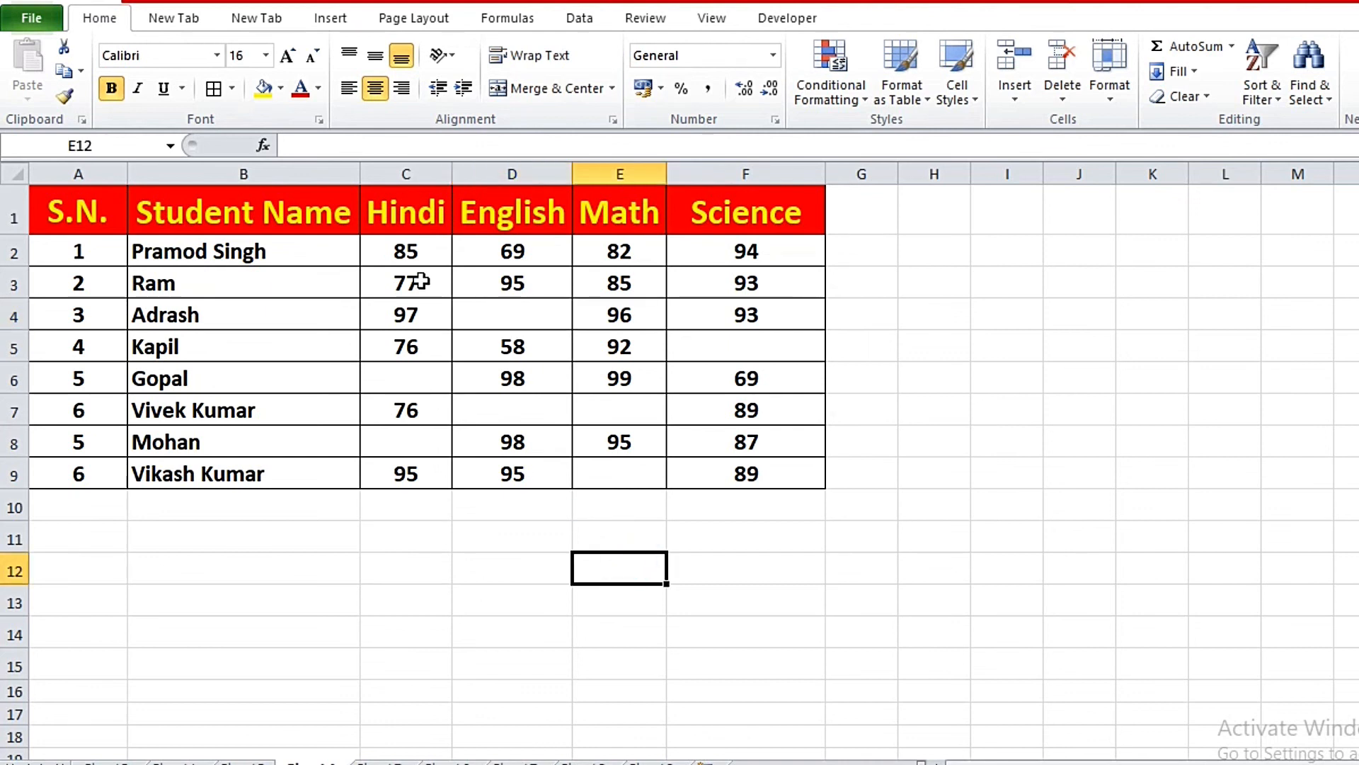
- Select only the blank cells within the marks range C2:F9 using Go To Special with the Blanks option
{"action": "left_click_drag", "start_coordinate": [406, 253], "coordinate": [771, 477]}
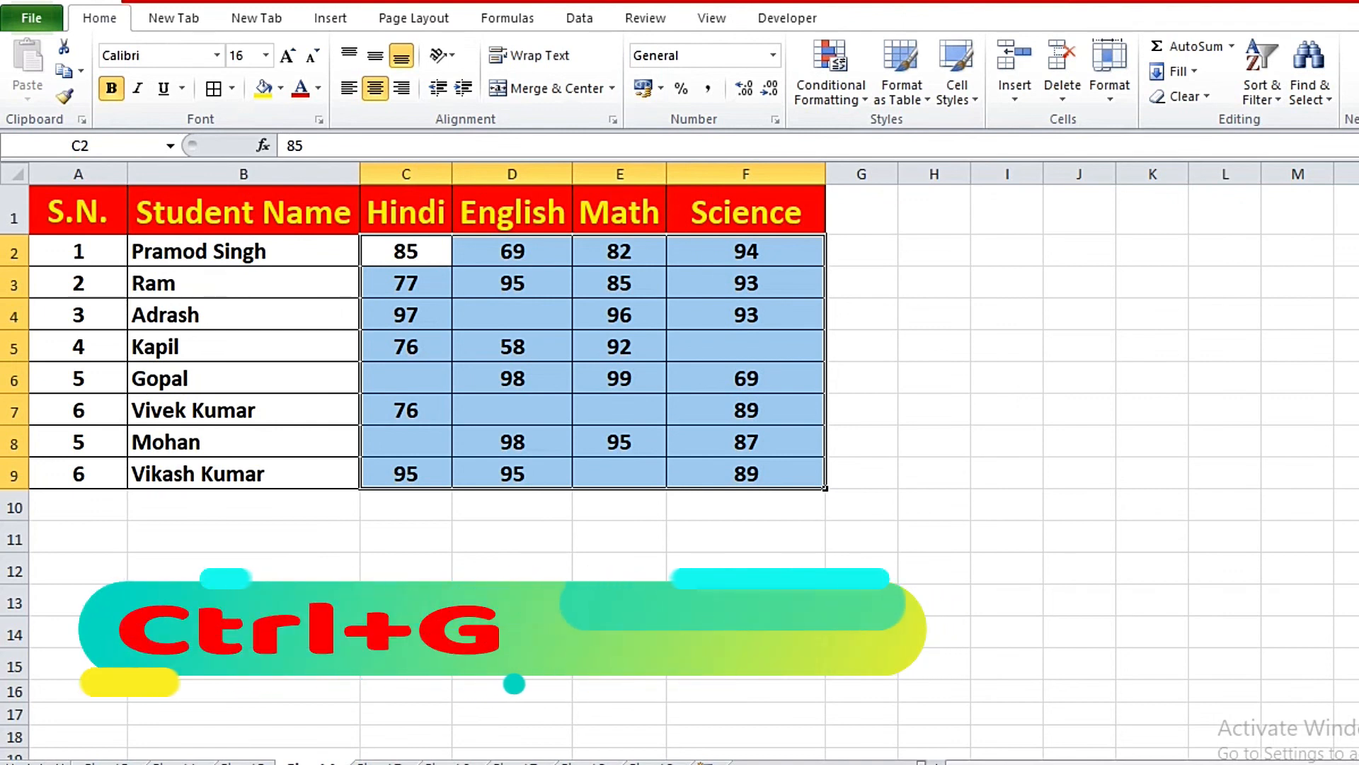
{"action": "key", "text": "ctrl+g"}
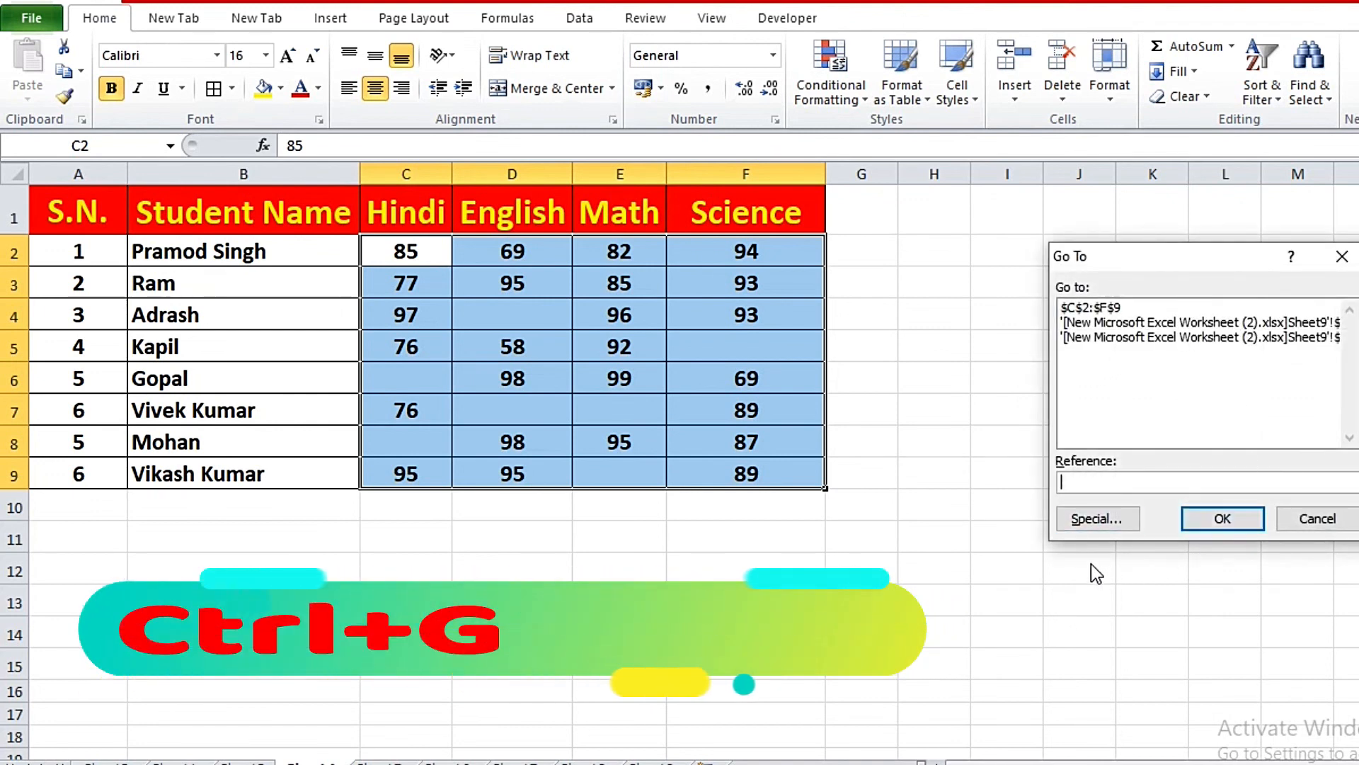
{"action": "left_click", "coordinate": [1090, 517]}
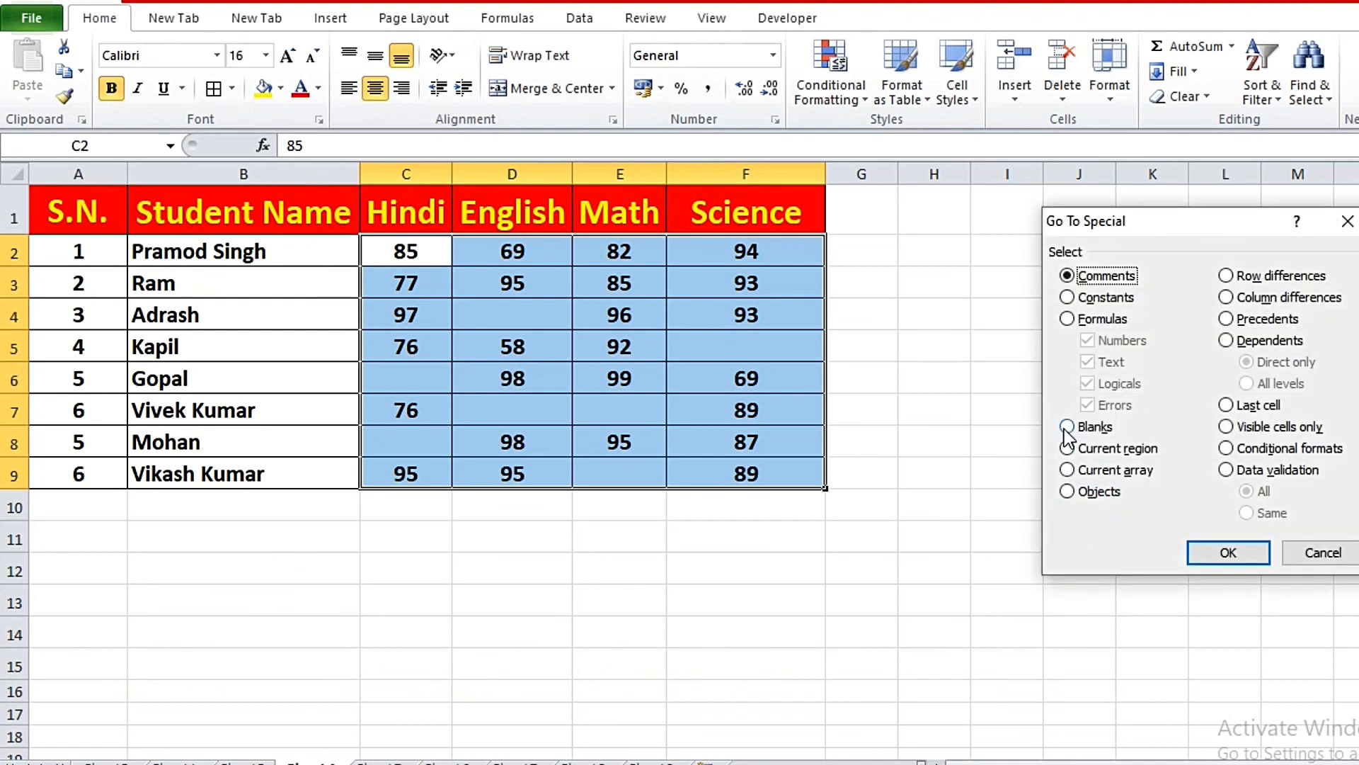
{"action": "left_click", "coordinate": [1067, 427]}
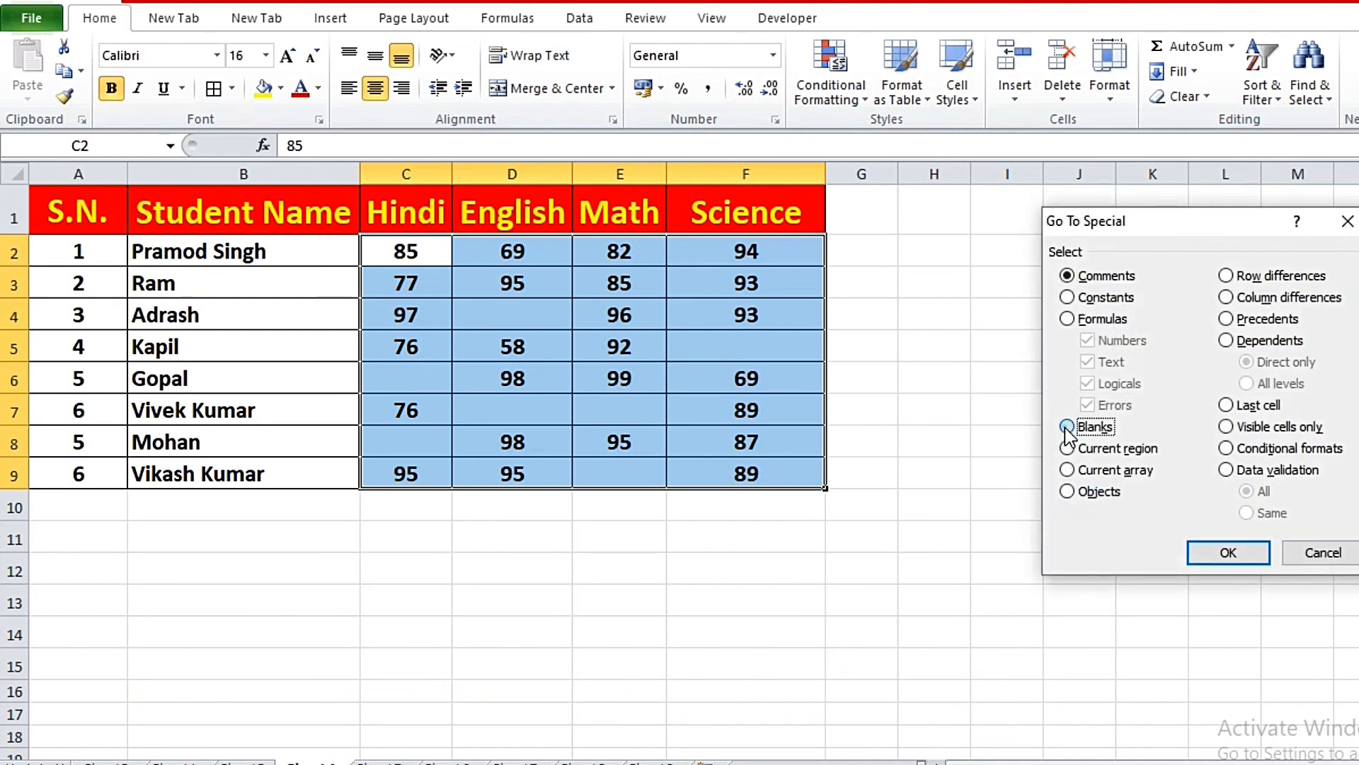
{"action": "left_click", "coordinate": [1228, 553]}
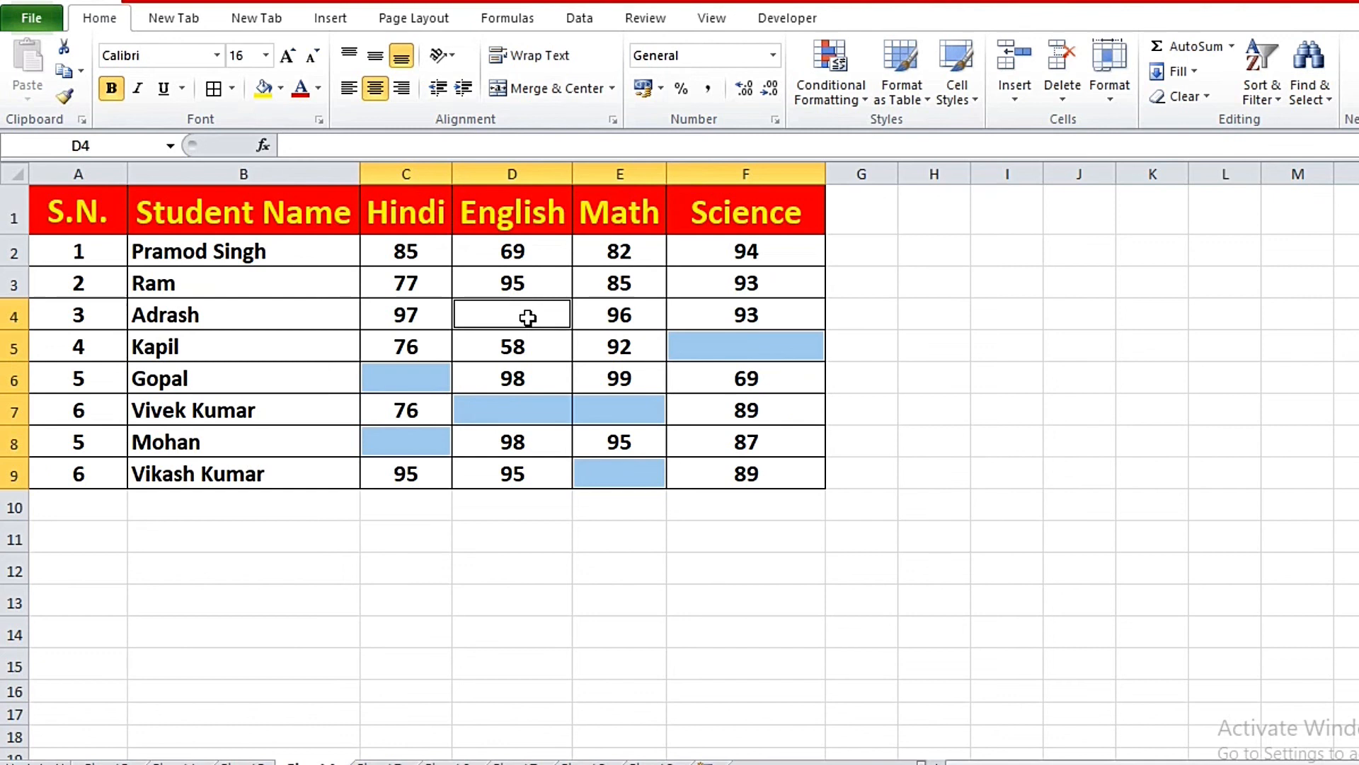
- Fill all the selected blank marks cells with A in a single entry
{"action": "type", "text": "A"}
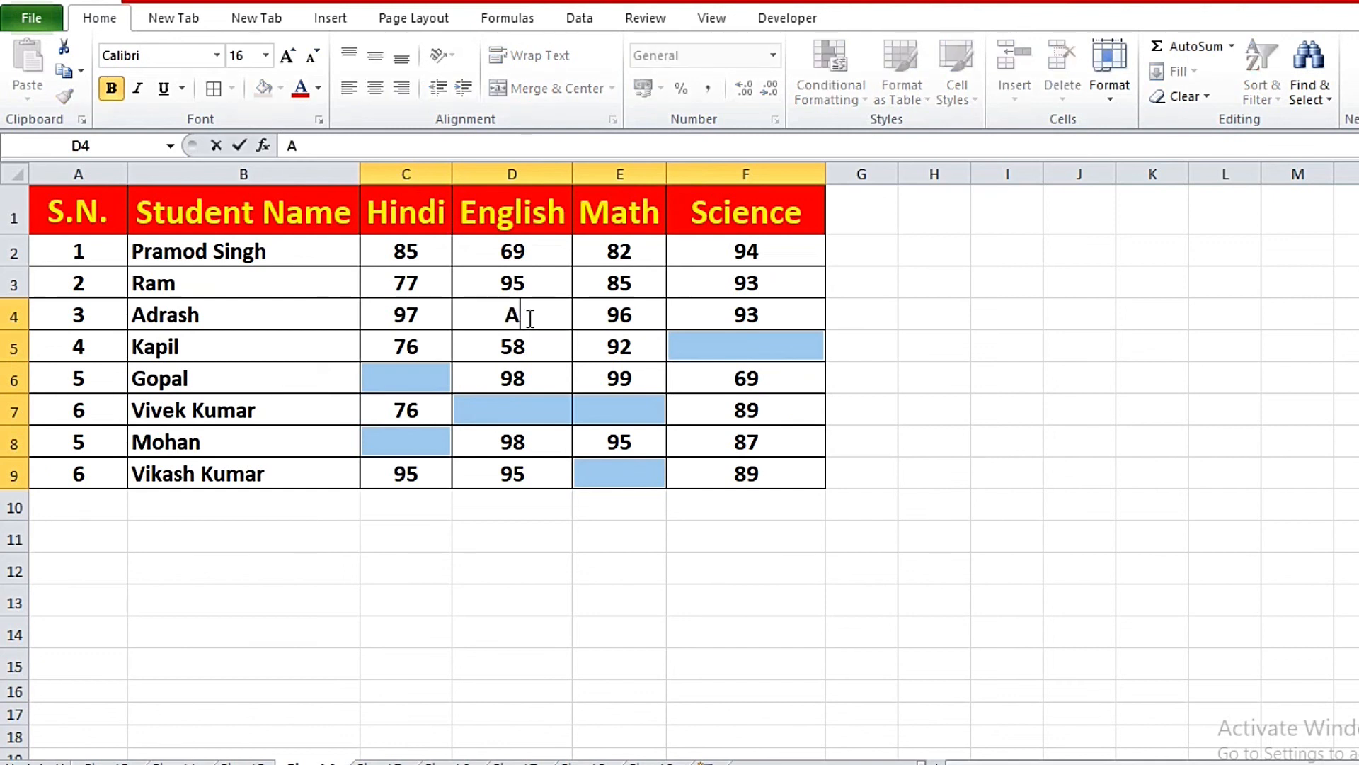
{"action": "key", "text": "ctrl+Return"}
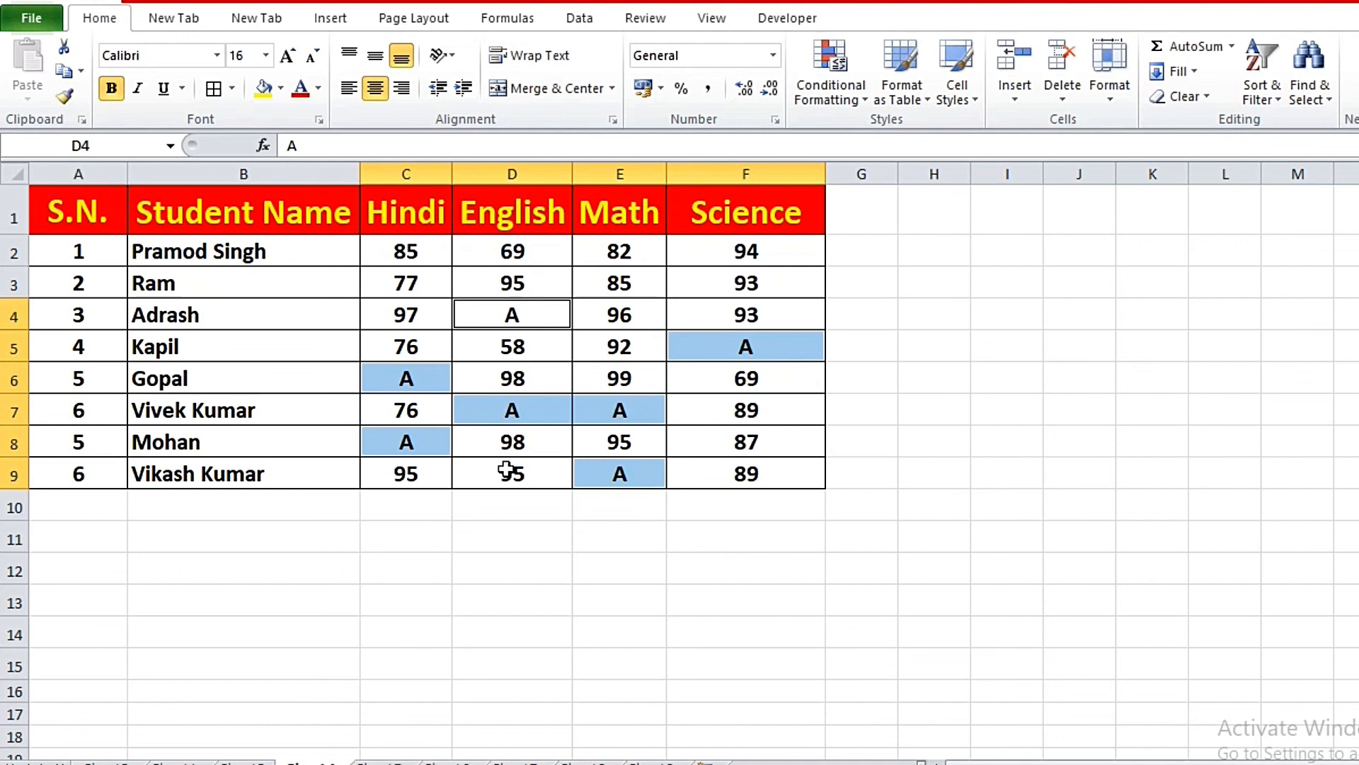
{"action": "left_click", "coordinate": [543, 575]}
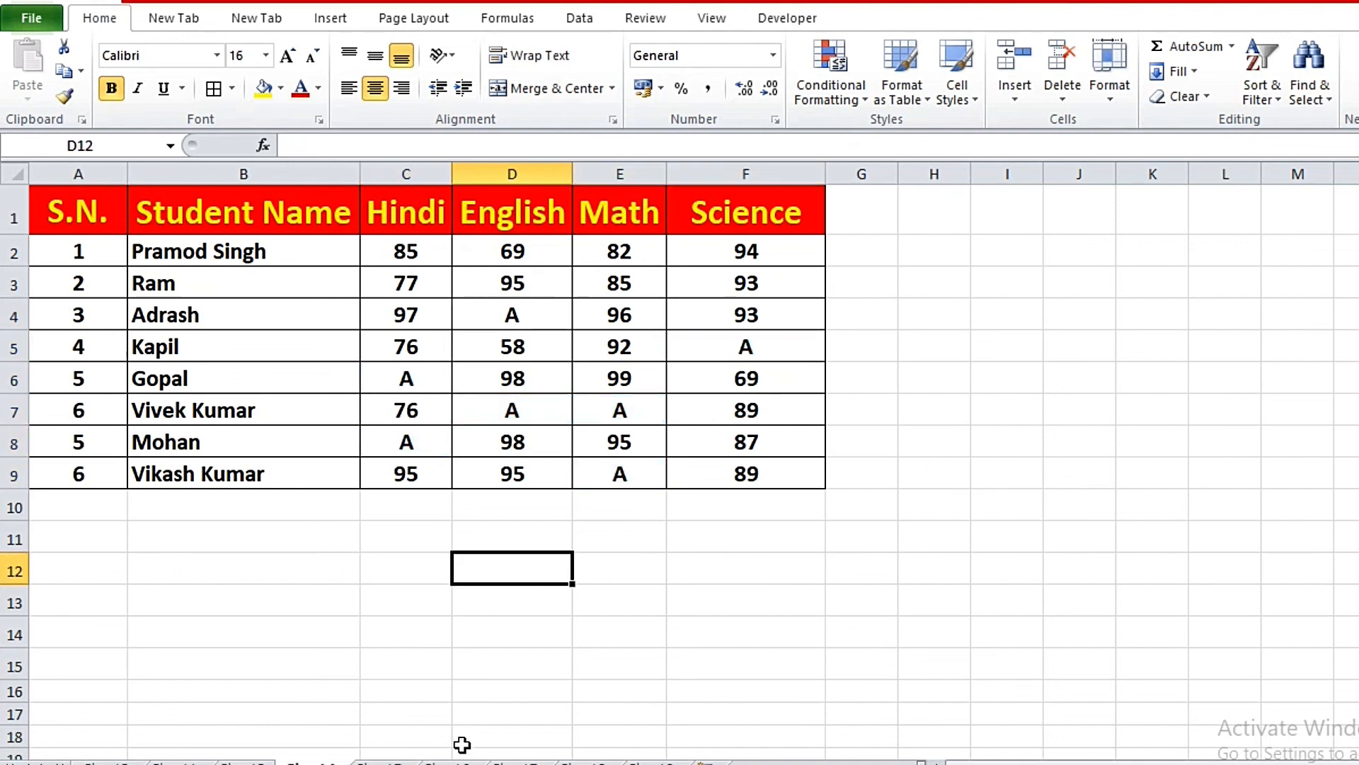